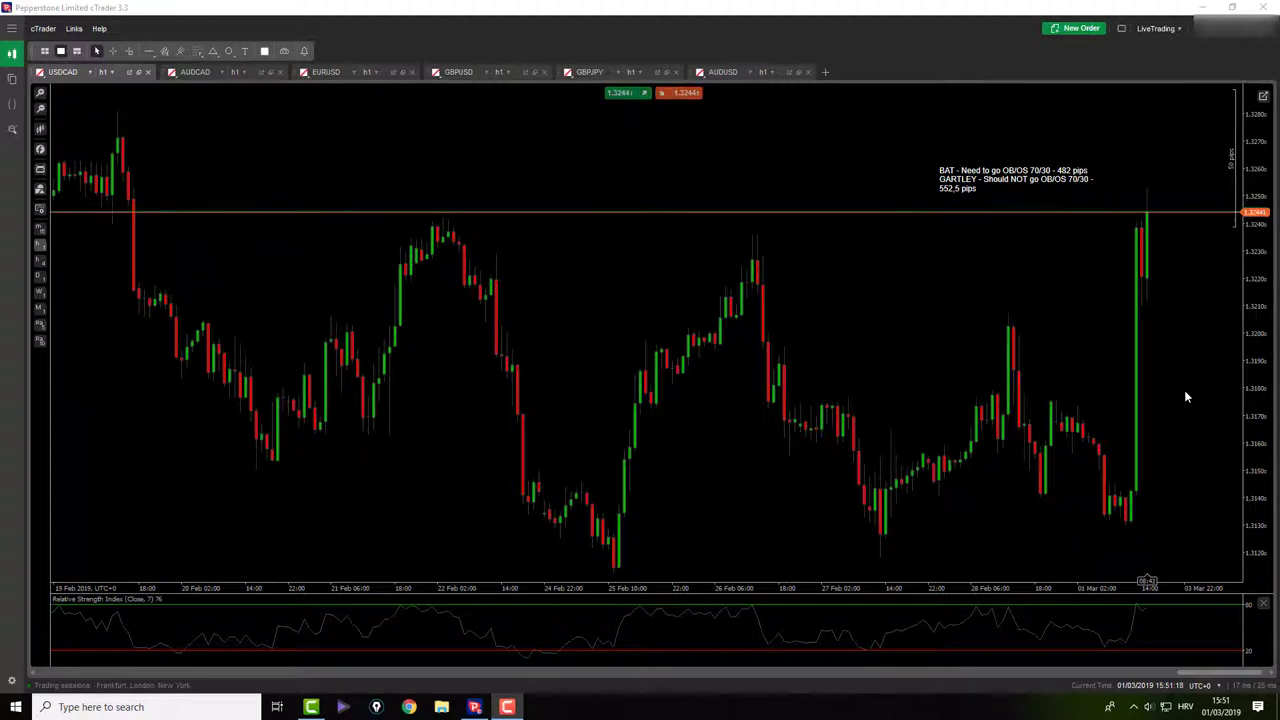
On the GBPUSD chart, draw a triangle joining the 27 February swing low, the peak above it and the first pullback low
click(589, 73)
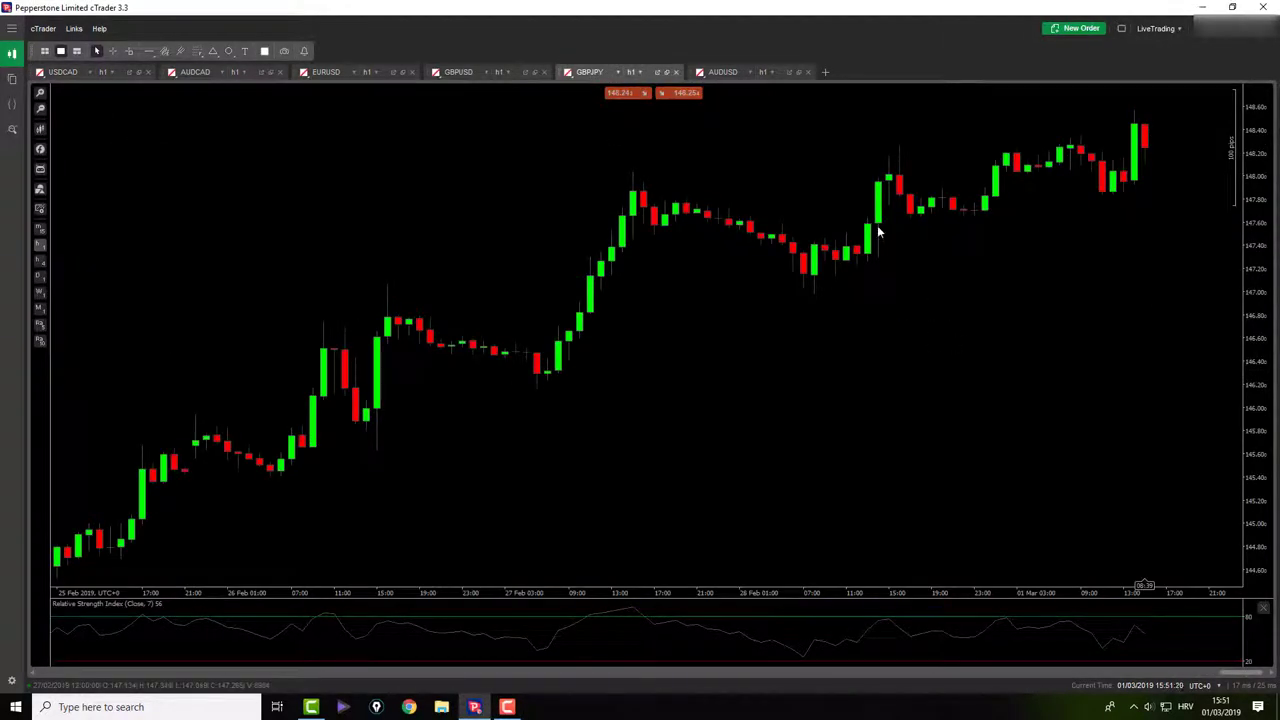
click(489, 77)
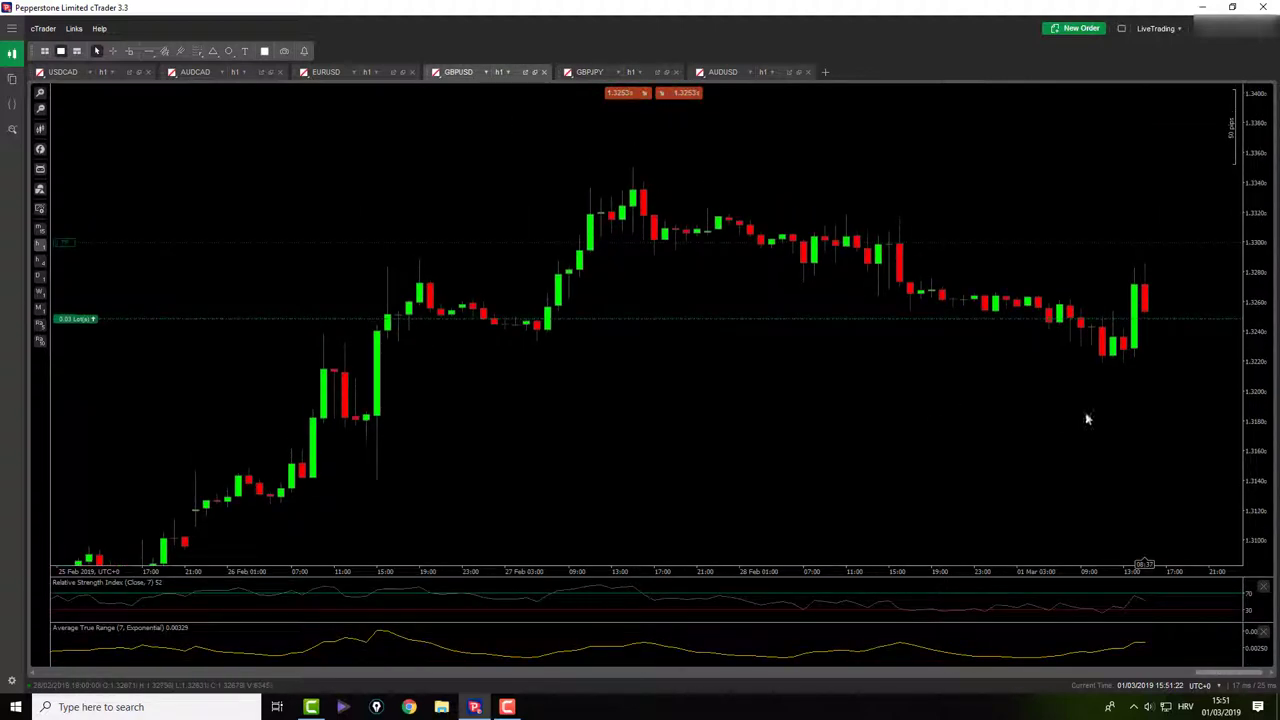
click(212, 51)
click(543, 385)
click(611, 385)
click(632, 134)
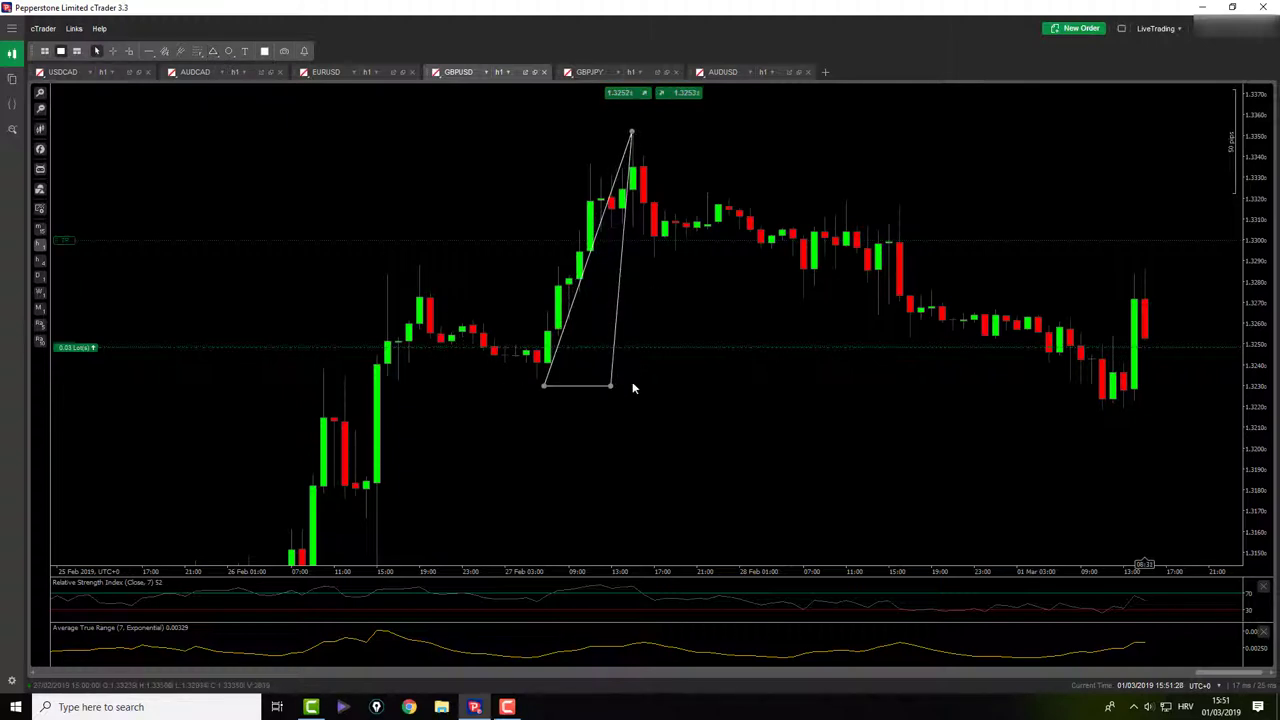
drag(611, 388, 655, 258)
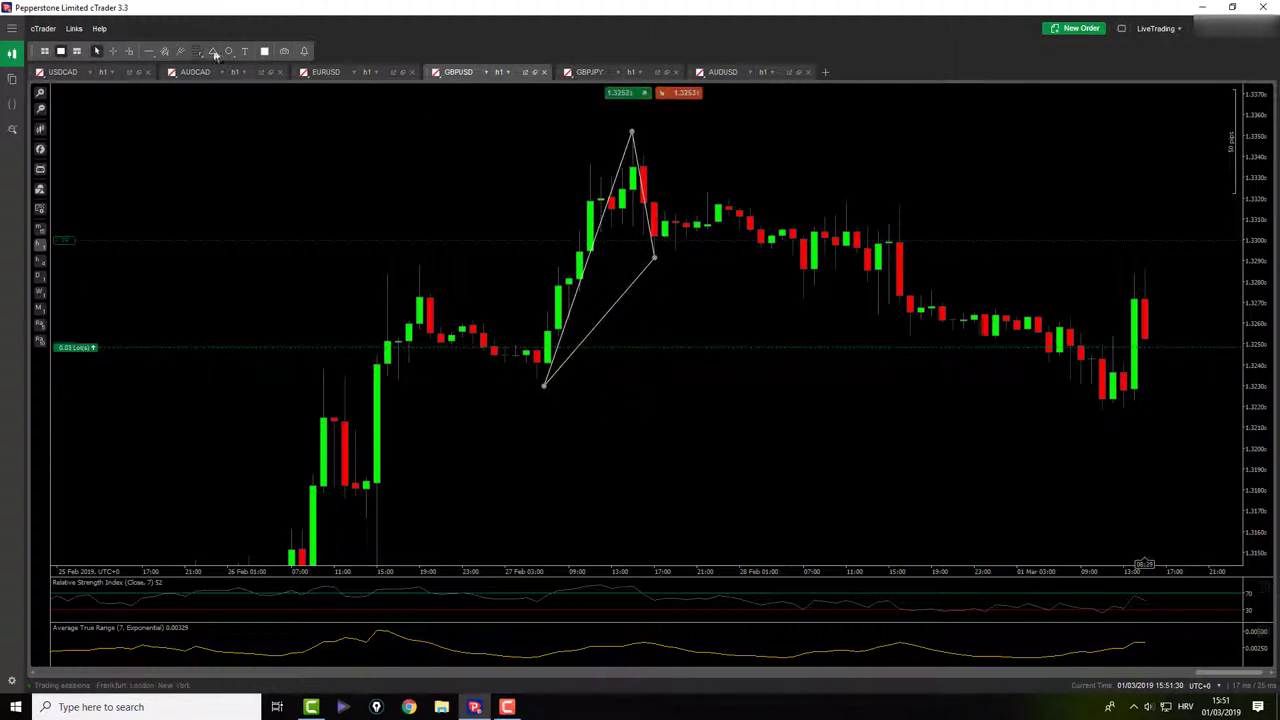
Draw a second triangle from the pullback low through the next swing high down to the buy position's entry line on 1 March
click(212, 51)
click(652, 258)
click(718, 258)
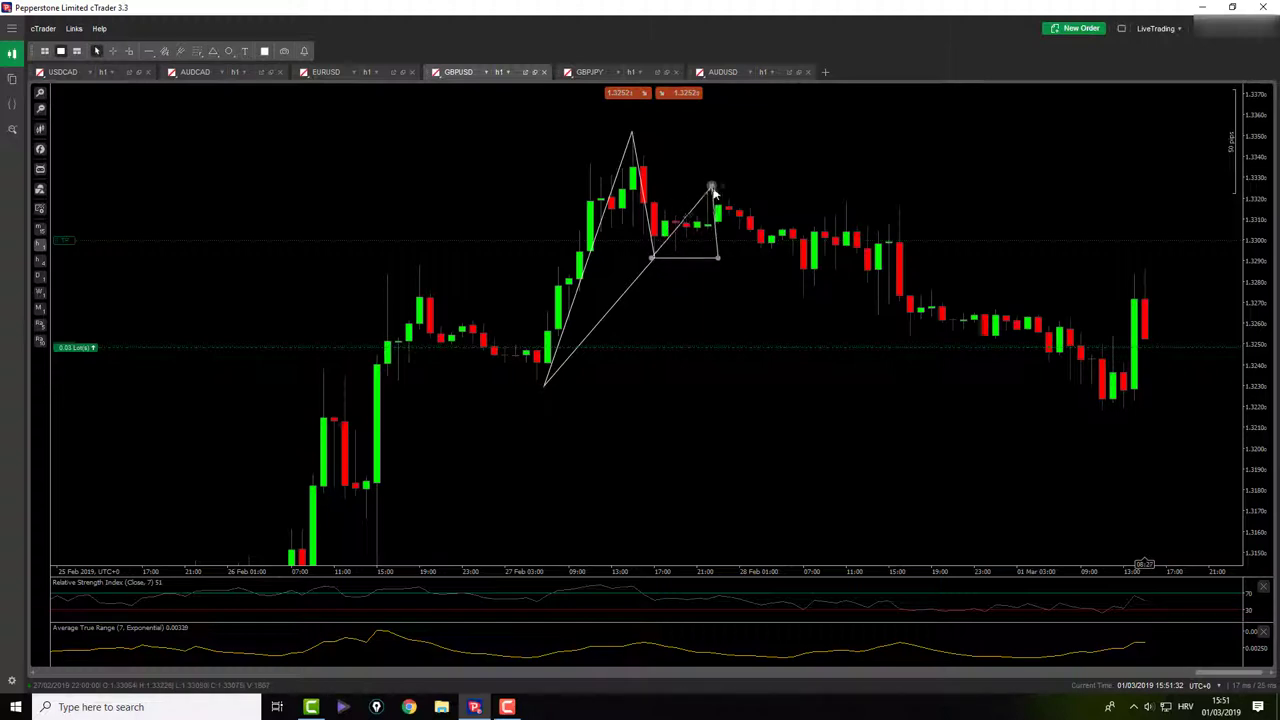
click(708, 192)
drag(719, 262, 1052, 350)
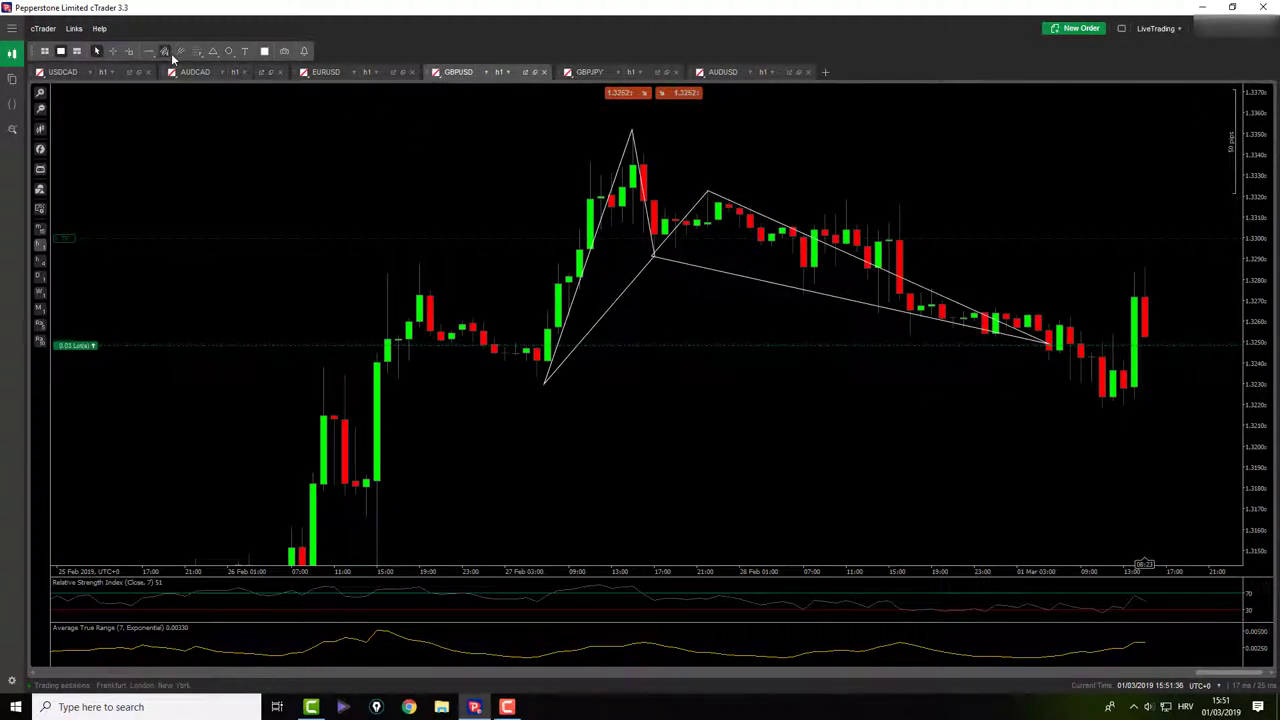
Add a Fibonacci retracement from the 27 February peak to the swing low where the pattern starts
click(196, 51)
click(228, 64)
mouse_move(633, 131)
mouse_down()
mouse_move(566, 392)
mouse_move(543, 372)
mouse_move(540, 386)
mouse_up()
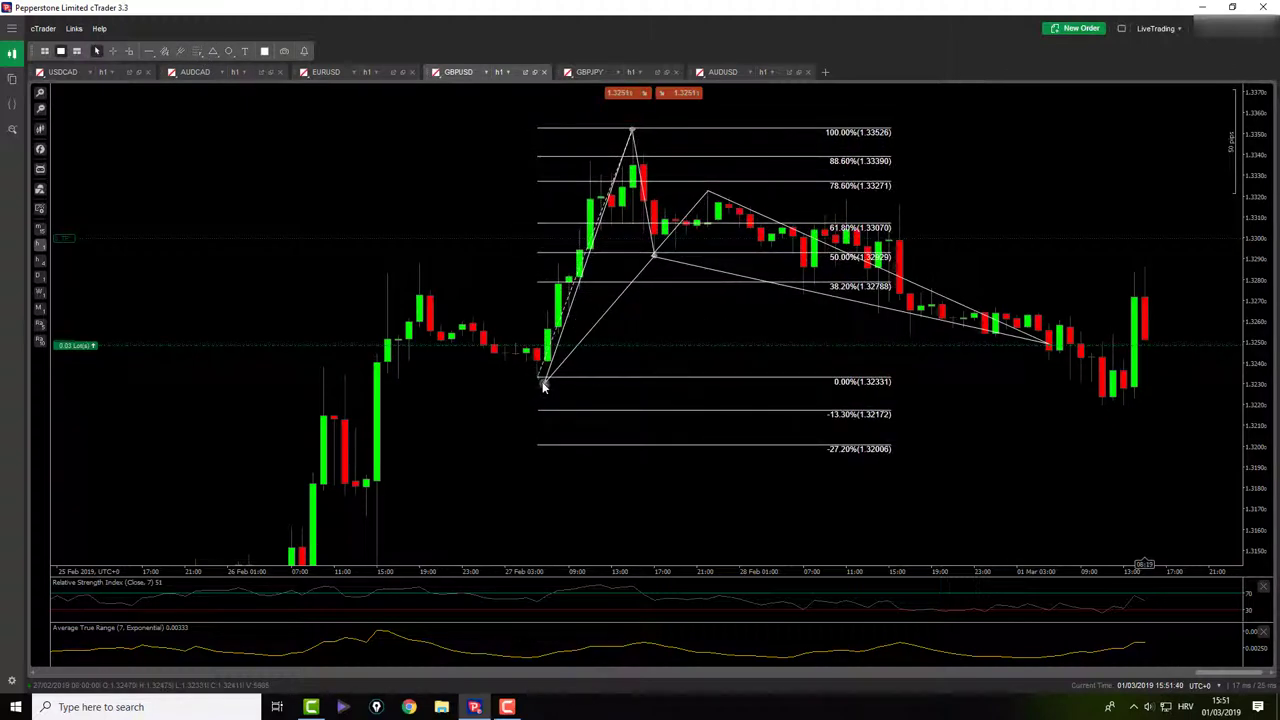
click(815, 293)
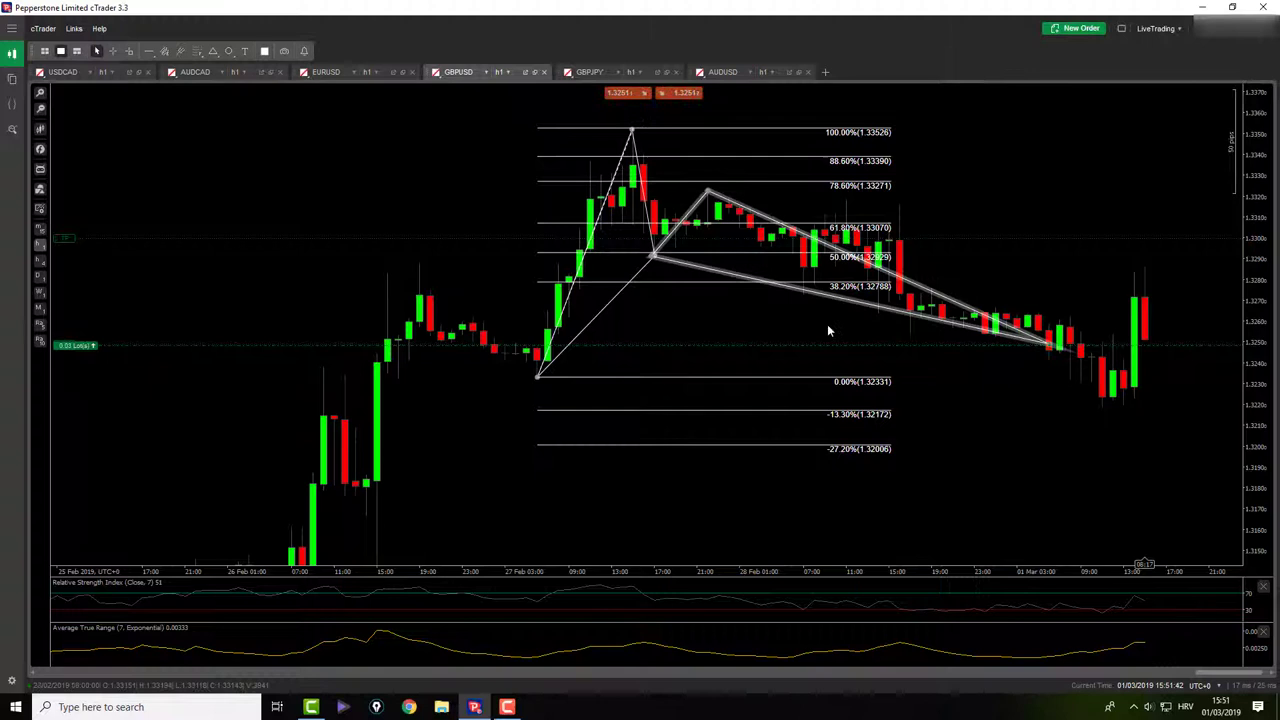
click(940, 397)
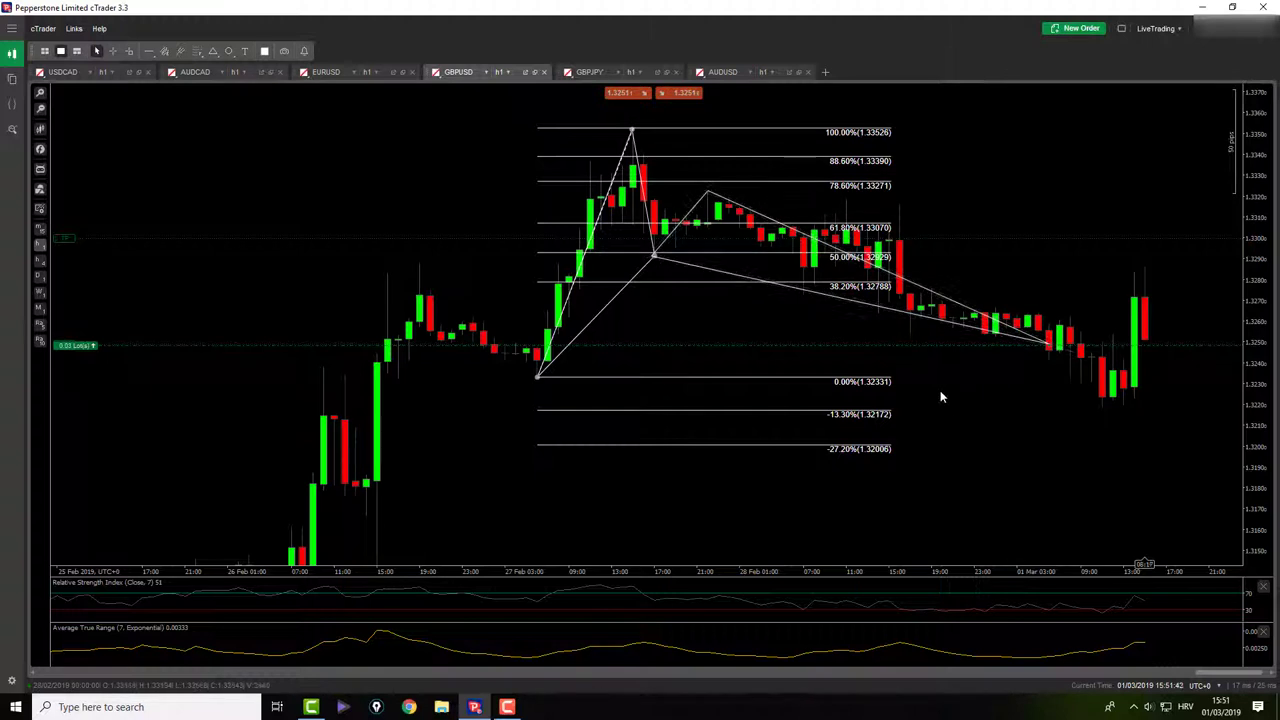
Place a horizontal line at 1.32173 on the -13.30% Fibonacci level and check it against the 1 March lows with the crosshair
click(113, 51)
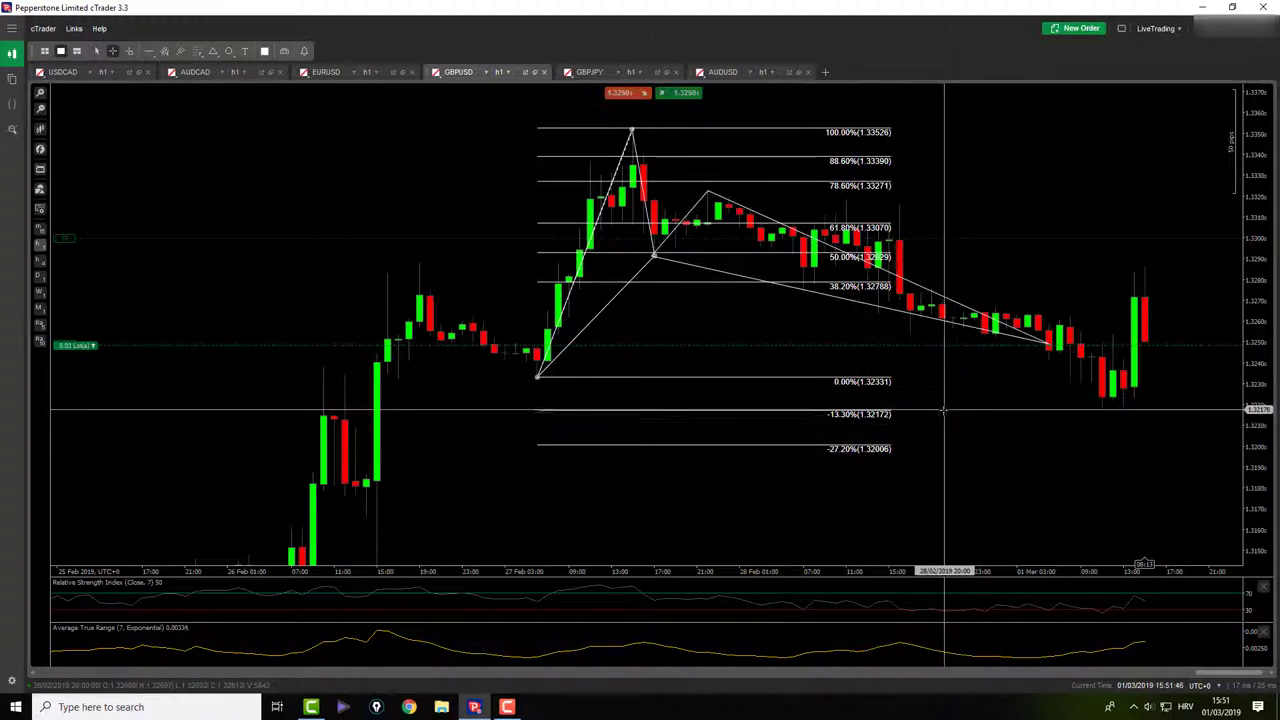
key(Escape)
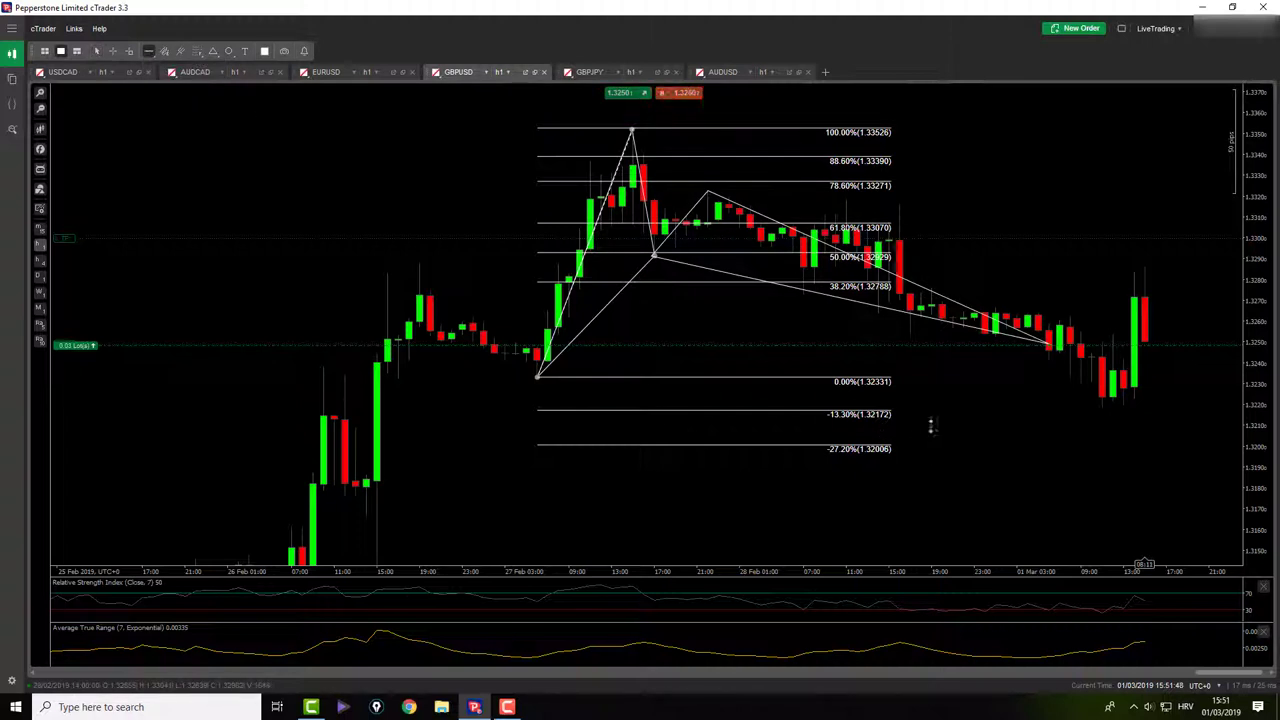
click(932, 411)
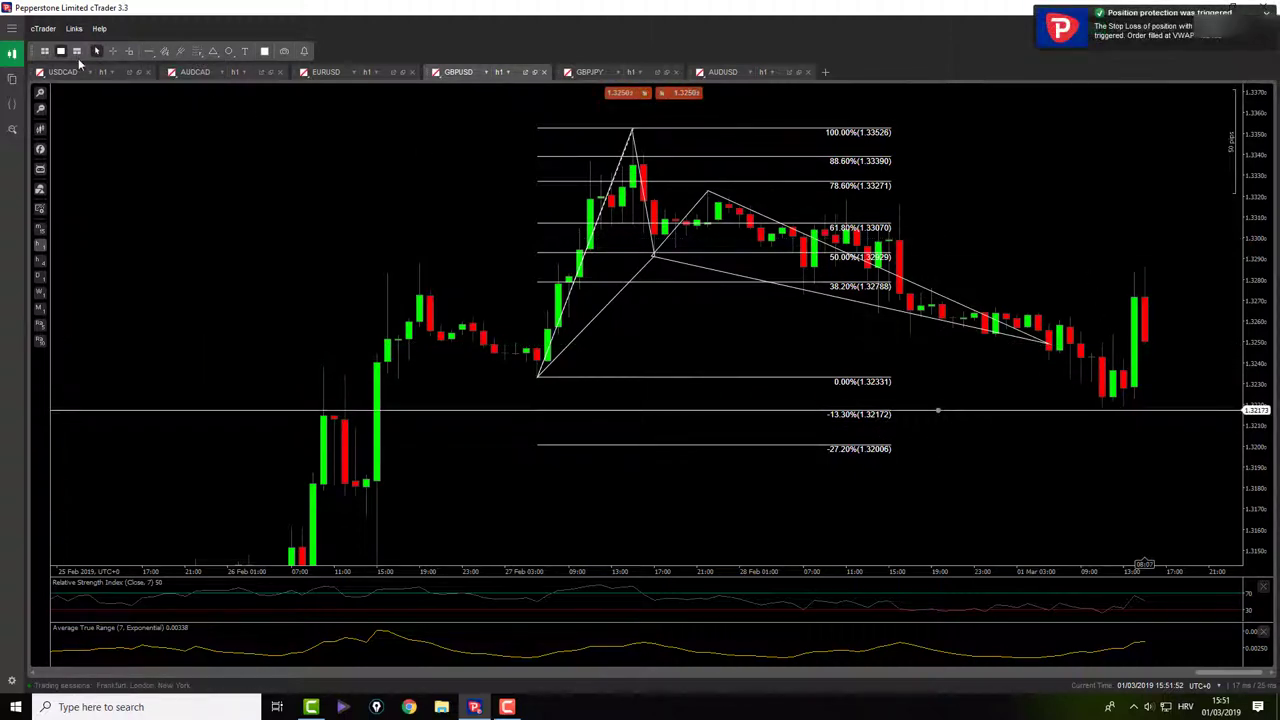
click(113, 52)
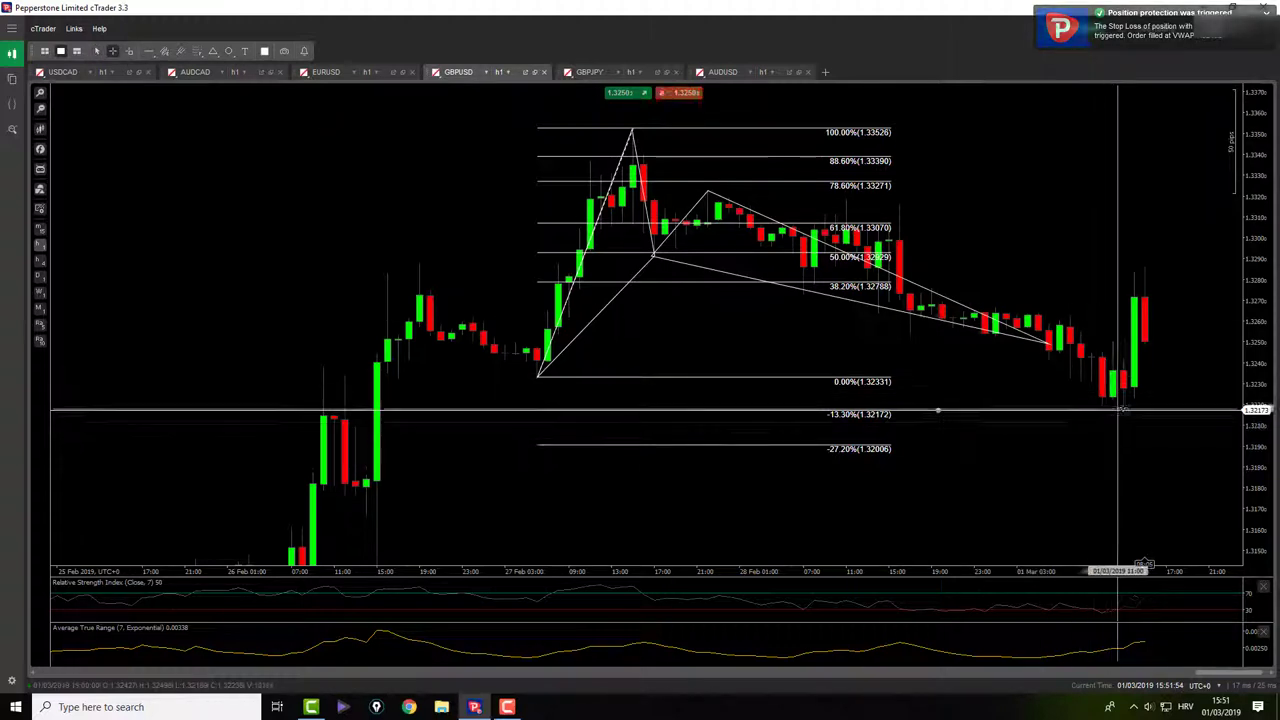
drag(1130, 410, 1130, 411)
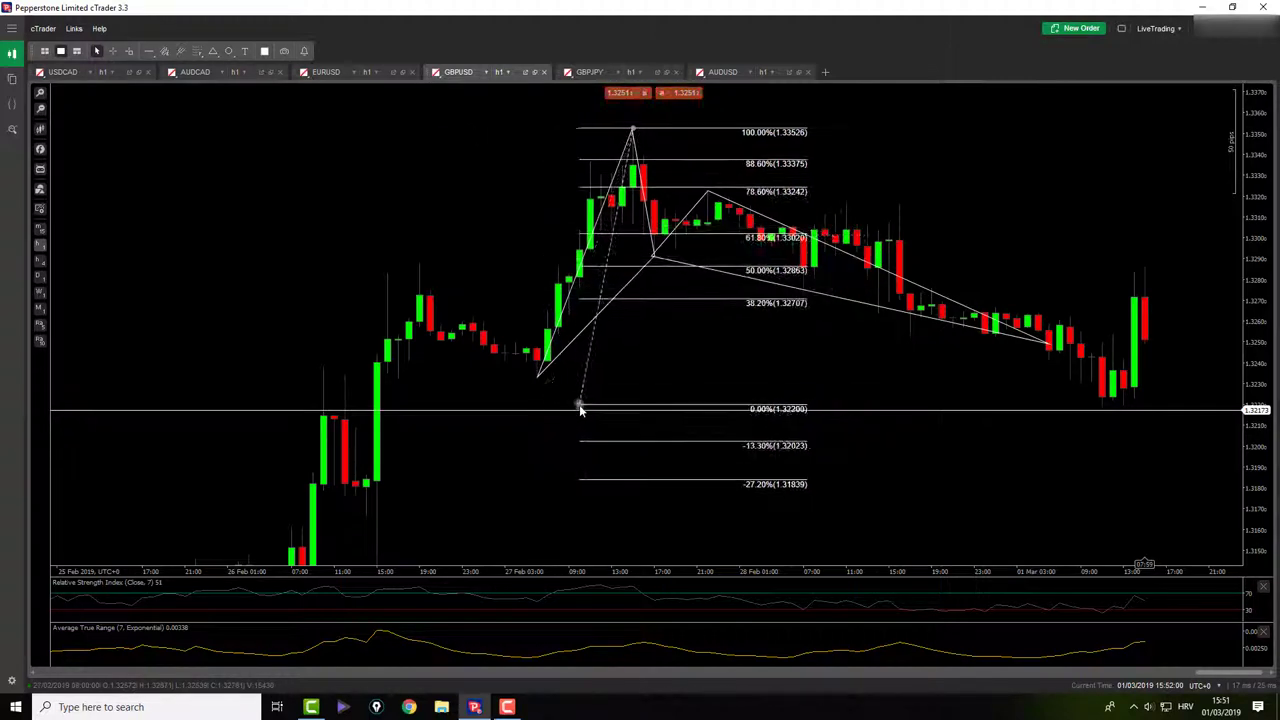
Replace the Fibonacci retracement with one from the 27 February peak at about 1.3352 to the 1 March low at about 1.3220
key(Delete)
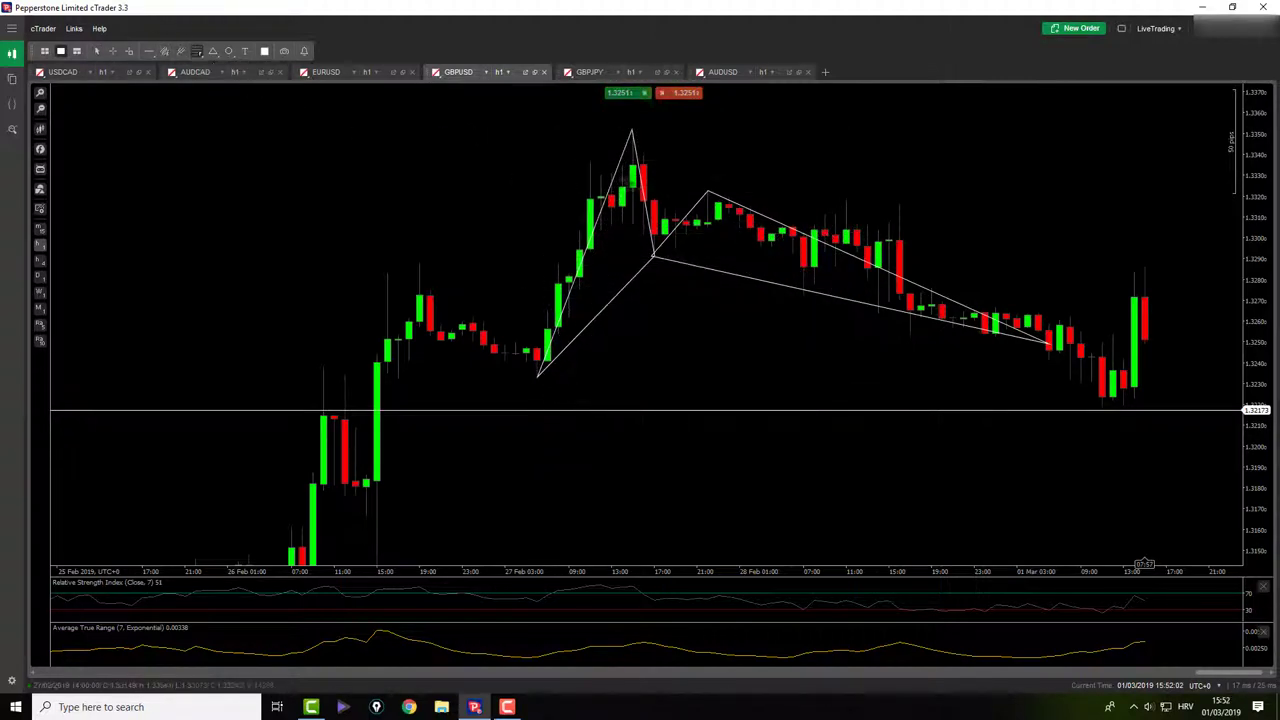
mouse_move(632, 129)
mouse_down()
mouse_move(837, 297)
mouse_move(1054, 414)
mouse_move(1104, 410)
mouse_up()
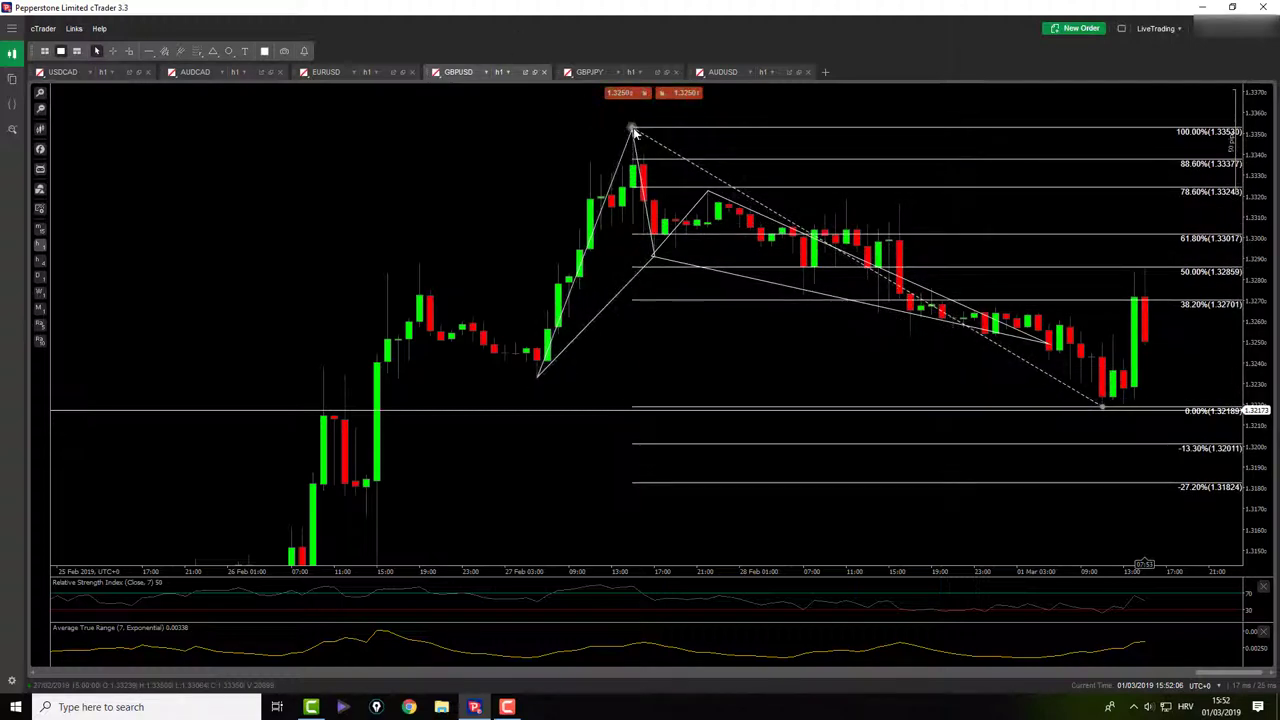
drag(632, 130, 632, 130)
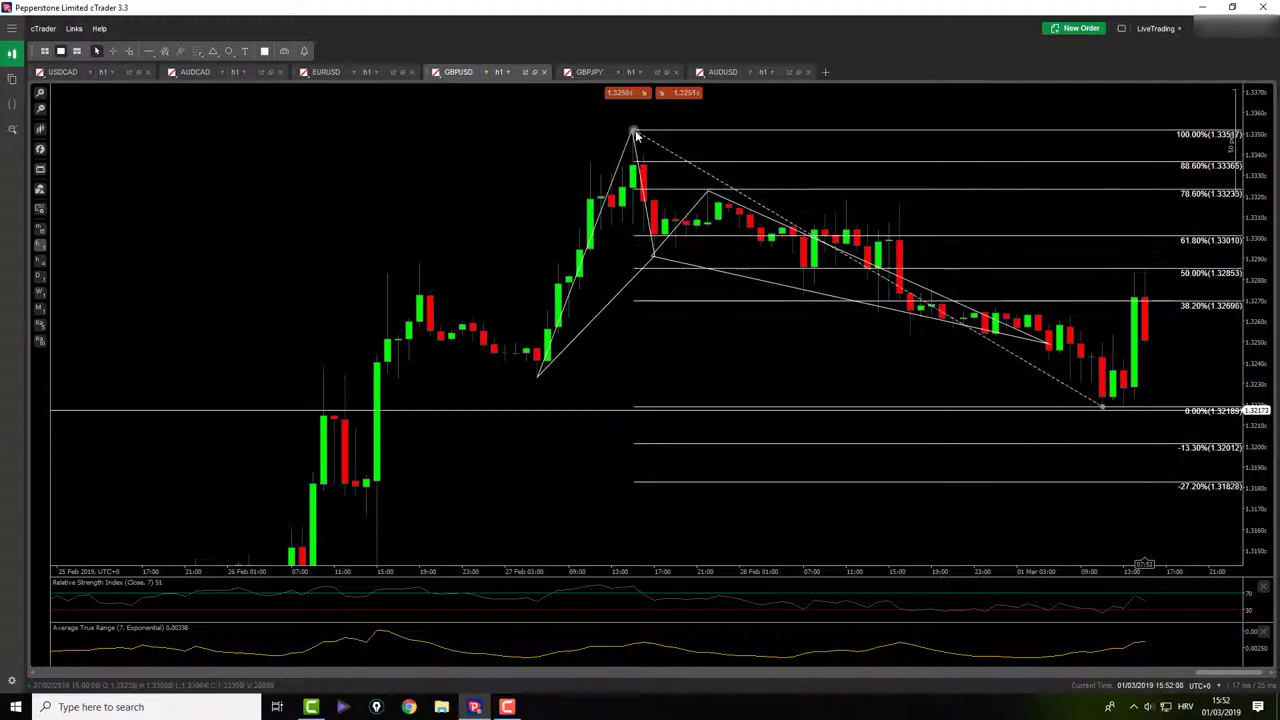
drag(1100, 410, 1103, 406)
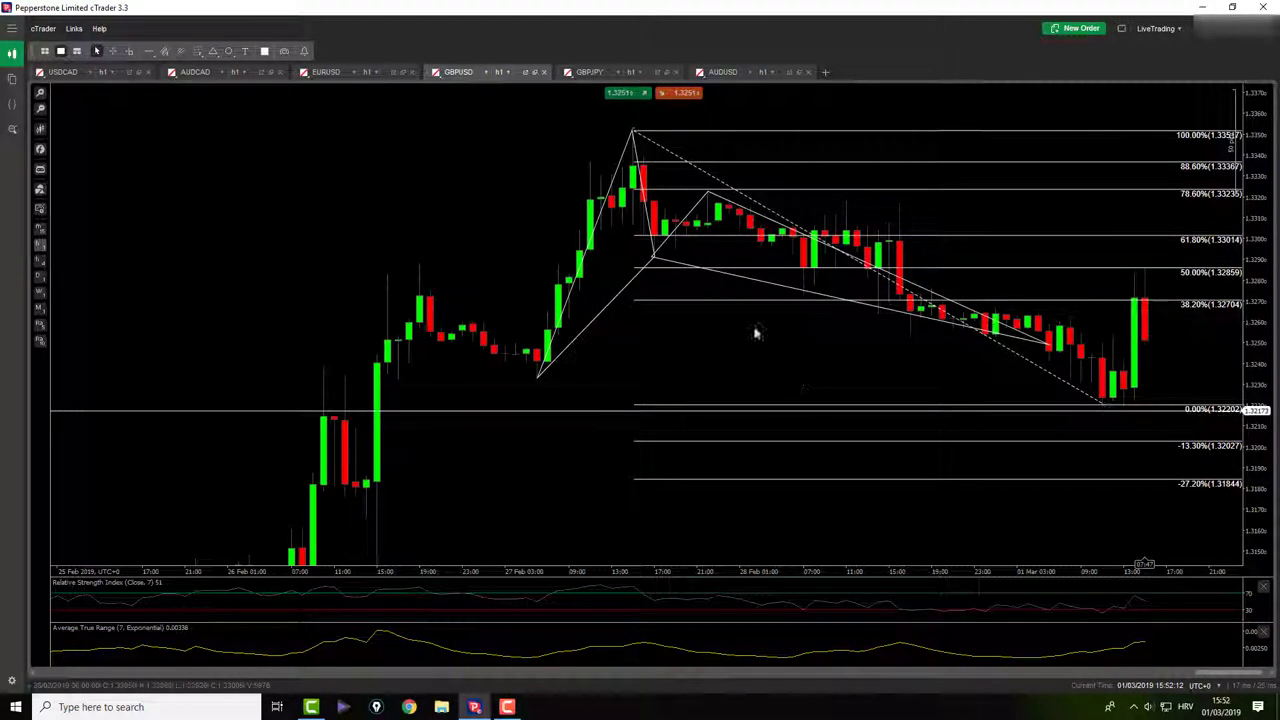
Measure from the pattern's completion point to the 1 March low and up to the 38.20% retracement level with the crosshair
click(113, 51)
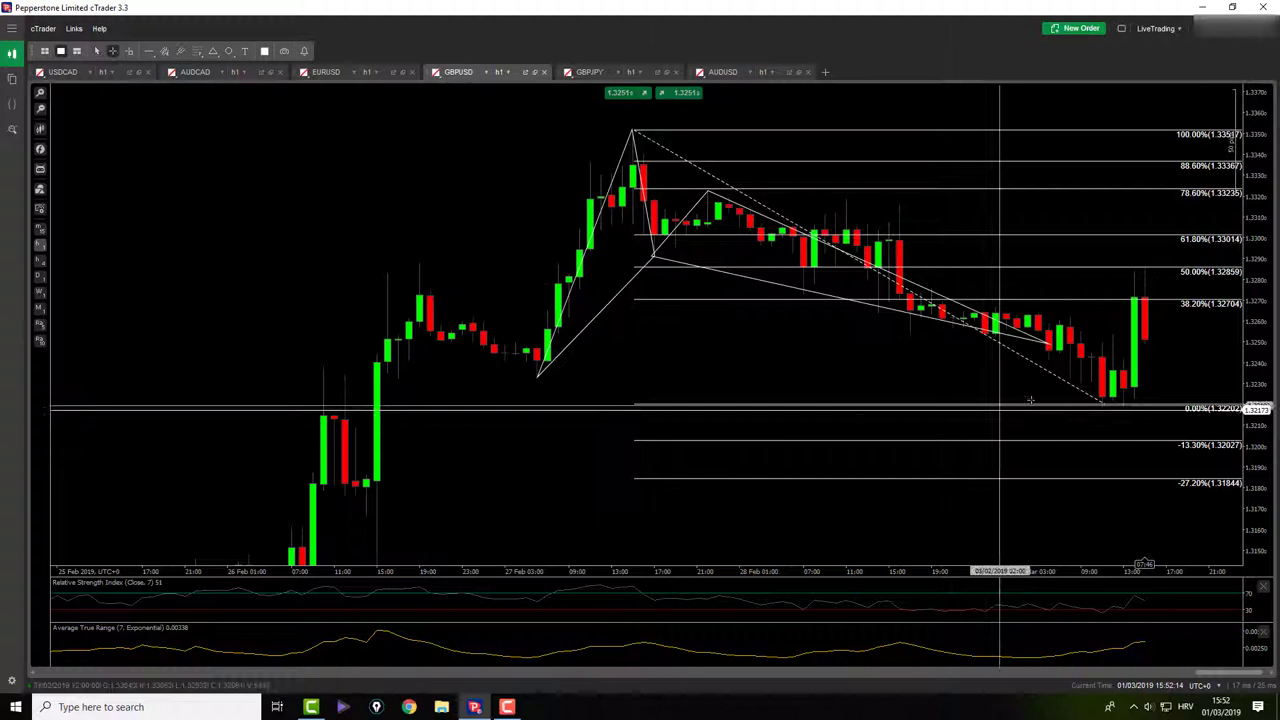
drag(1053, 345, 1107, 408)
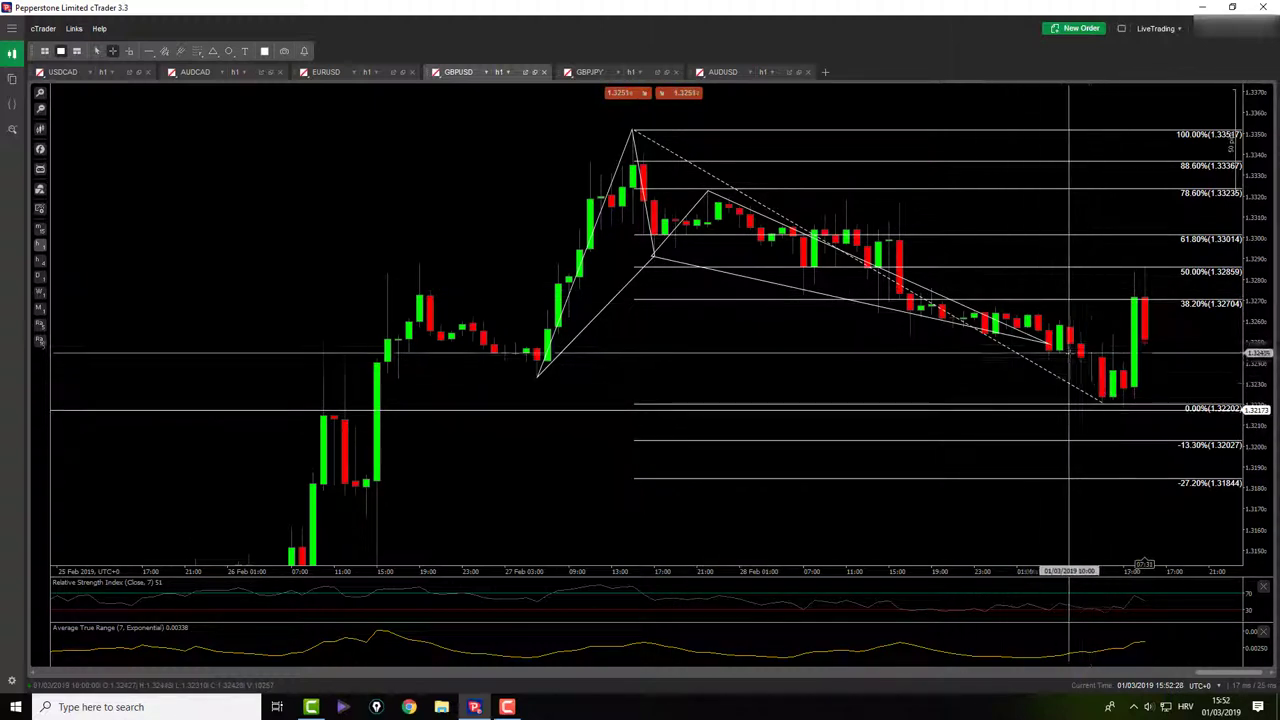
drag(1053, 347, 1108, 297)
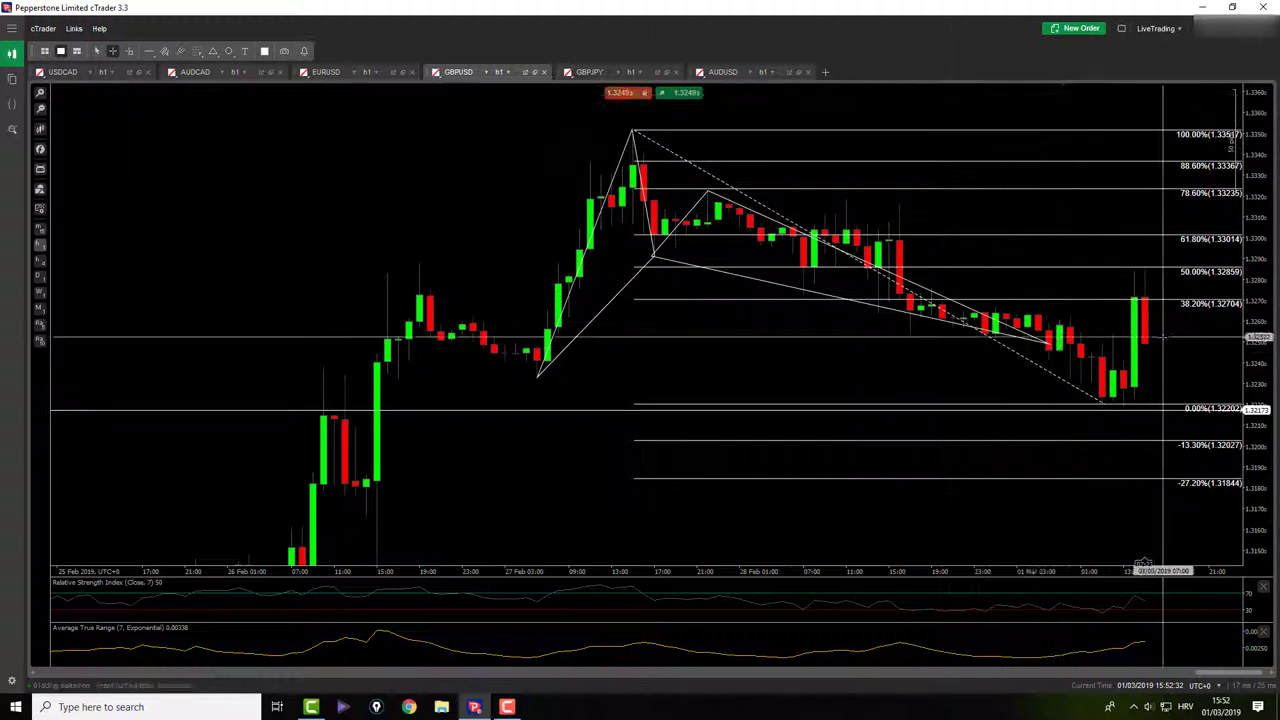
drag(1133, 299, 1140, 295)
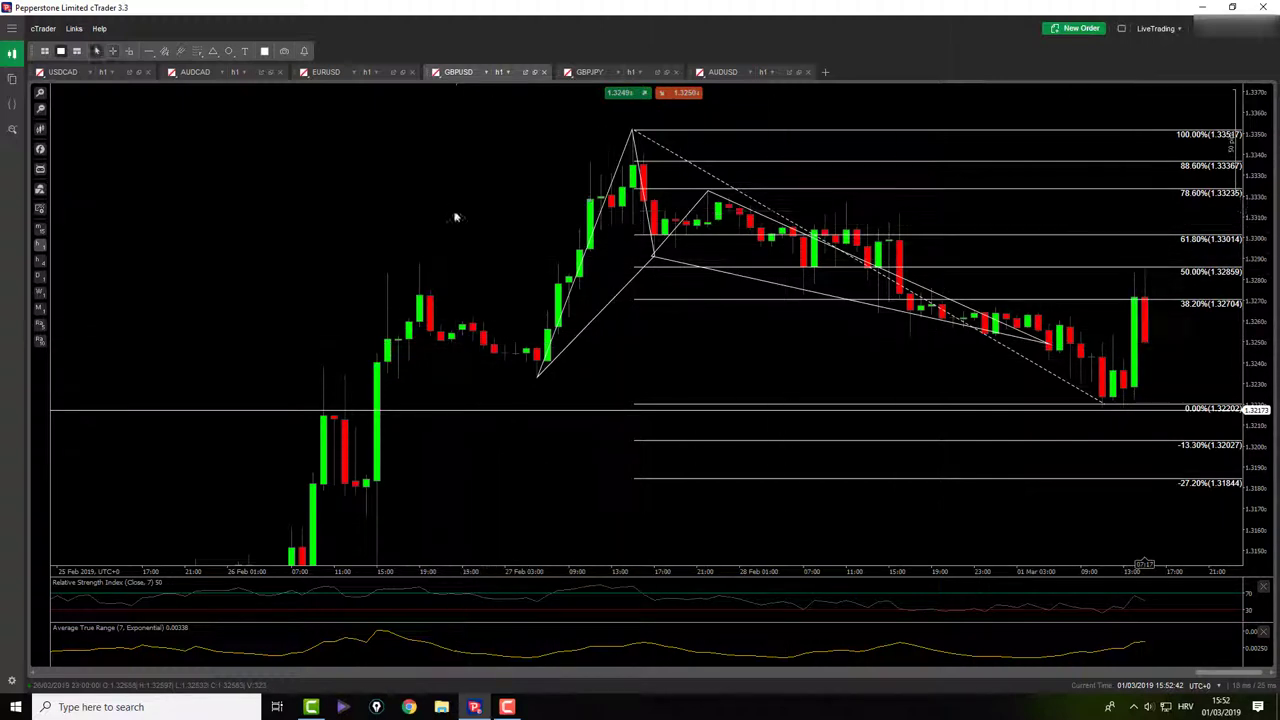
Bring up the GBPJPY chart and list the account's closed trades for the previous month
click(589, 72)
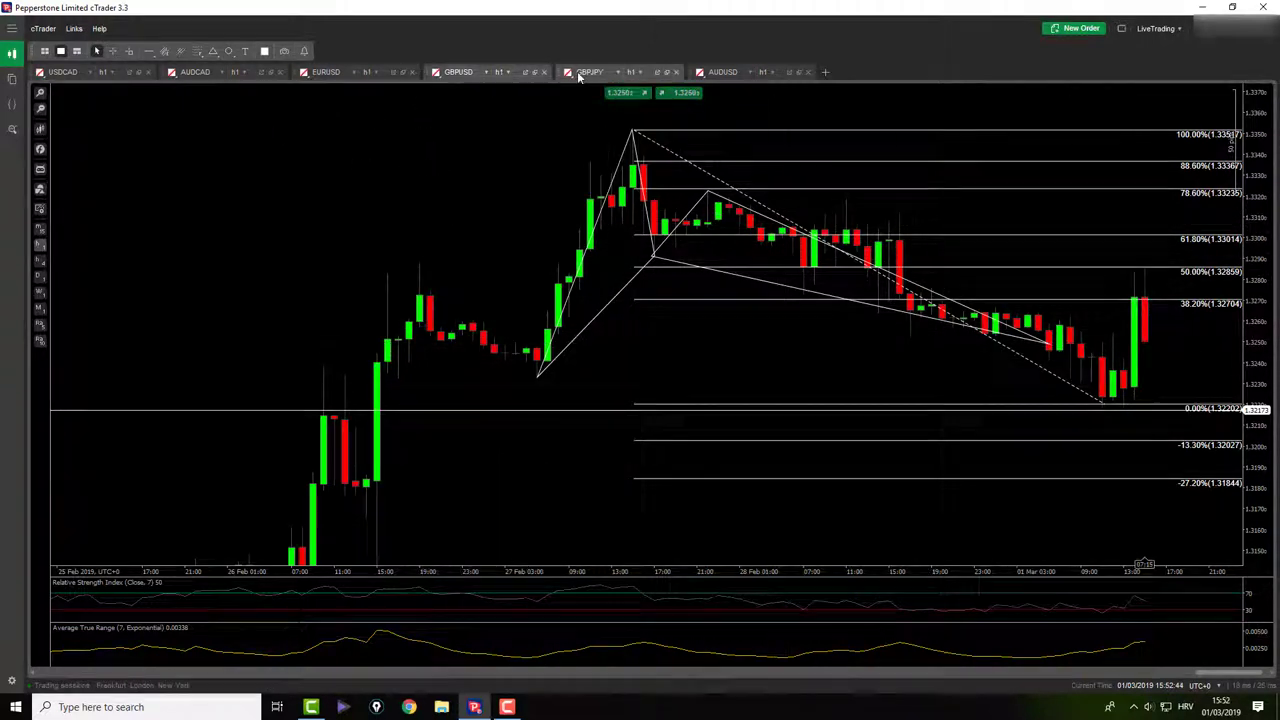
drag(500, 229, 609, 166)
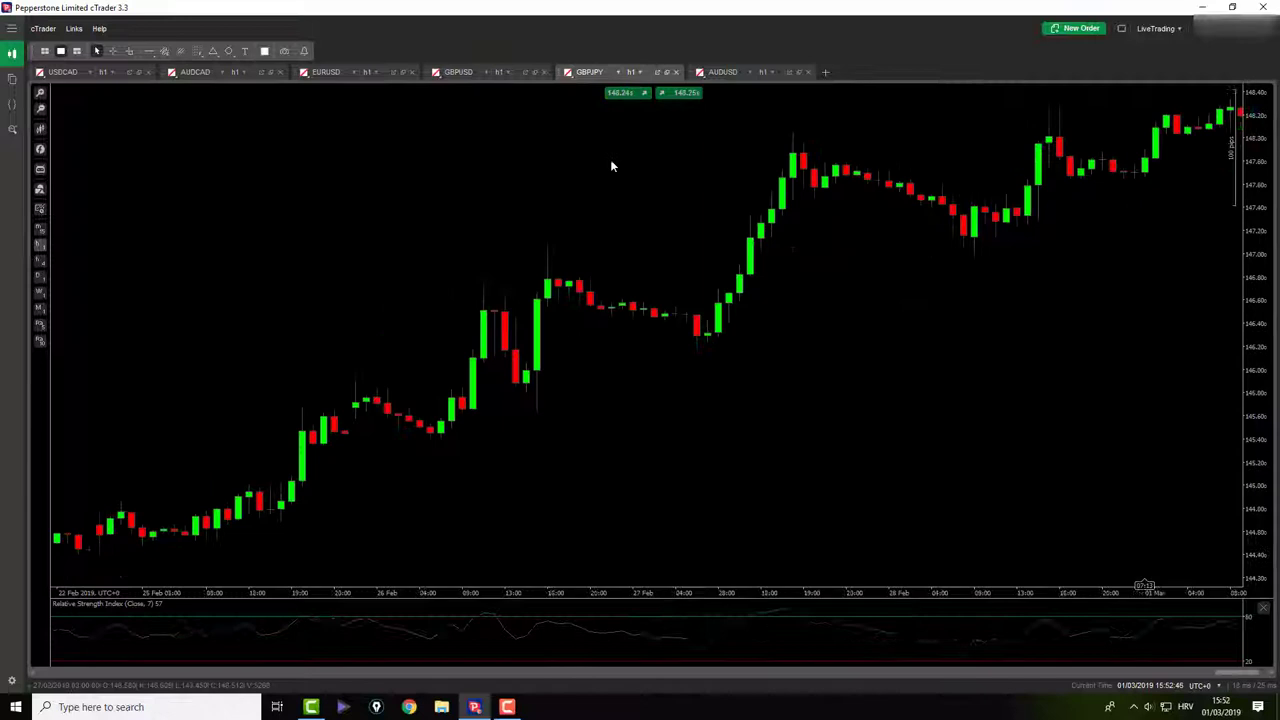
click(1121, 28)
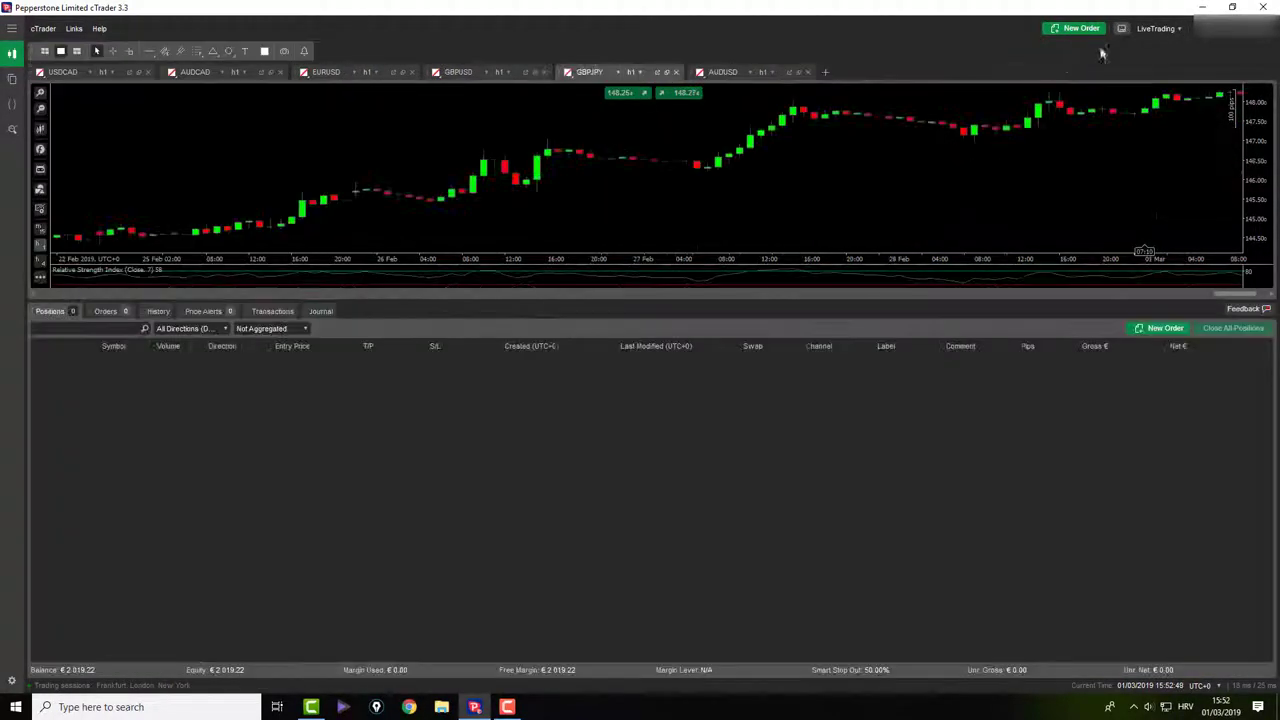
click(158, 311)
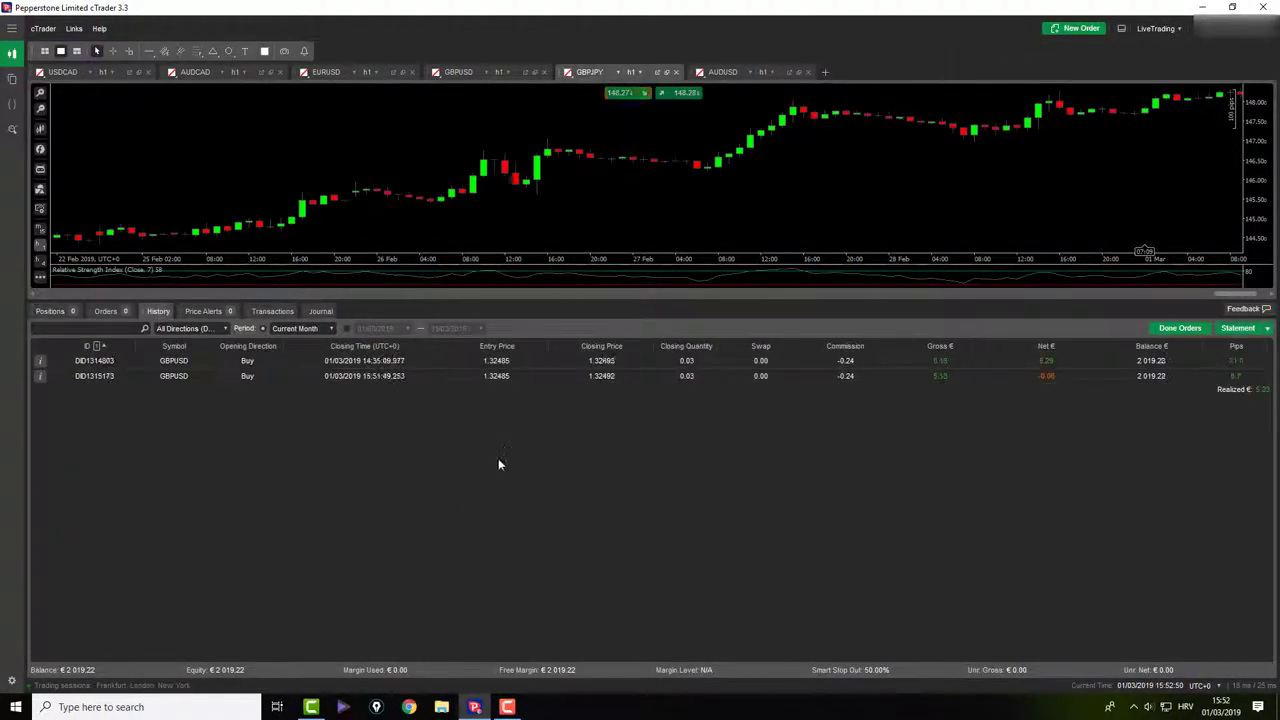
click(319, 328)
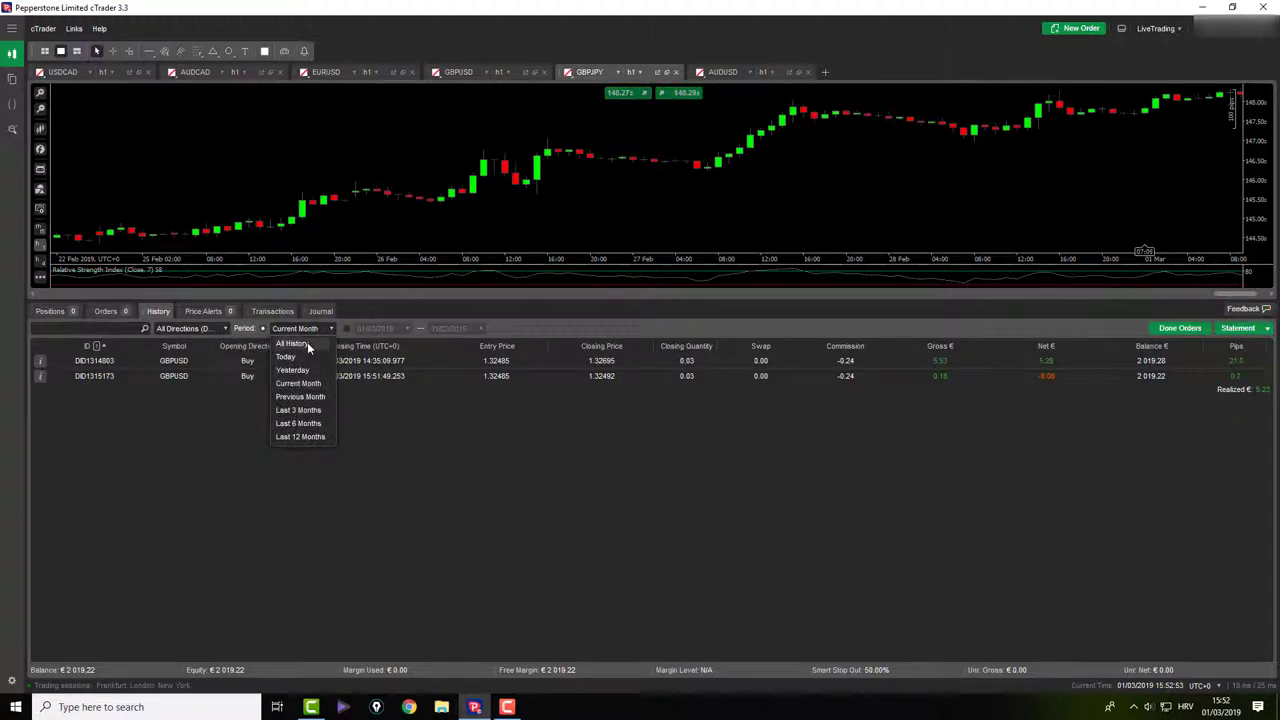
click(300, 396)
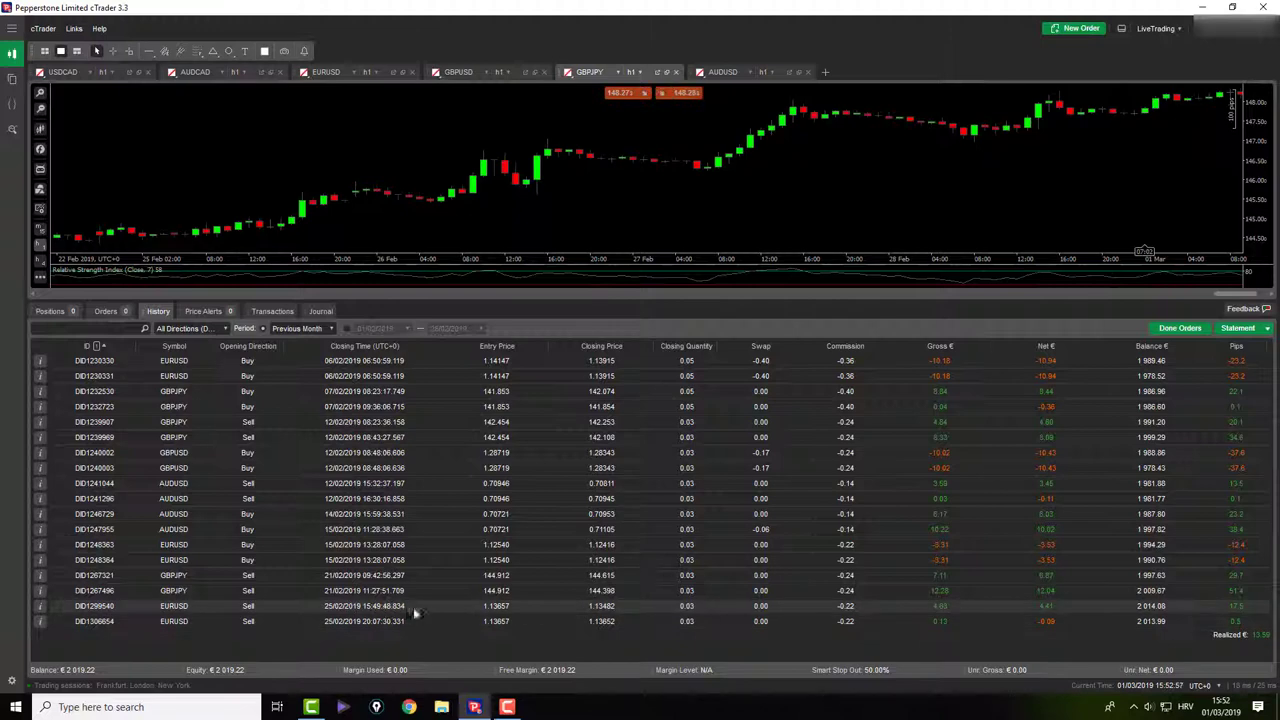
On a full-height EURUSD chart, draw a triangle joining the 20 February high, the 22 February low and the rebound high
click(250, 606)
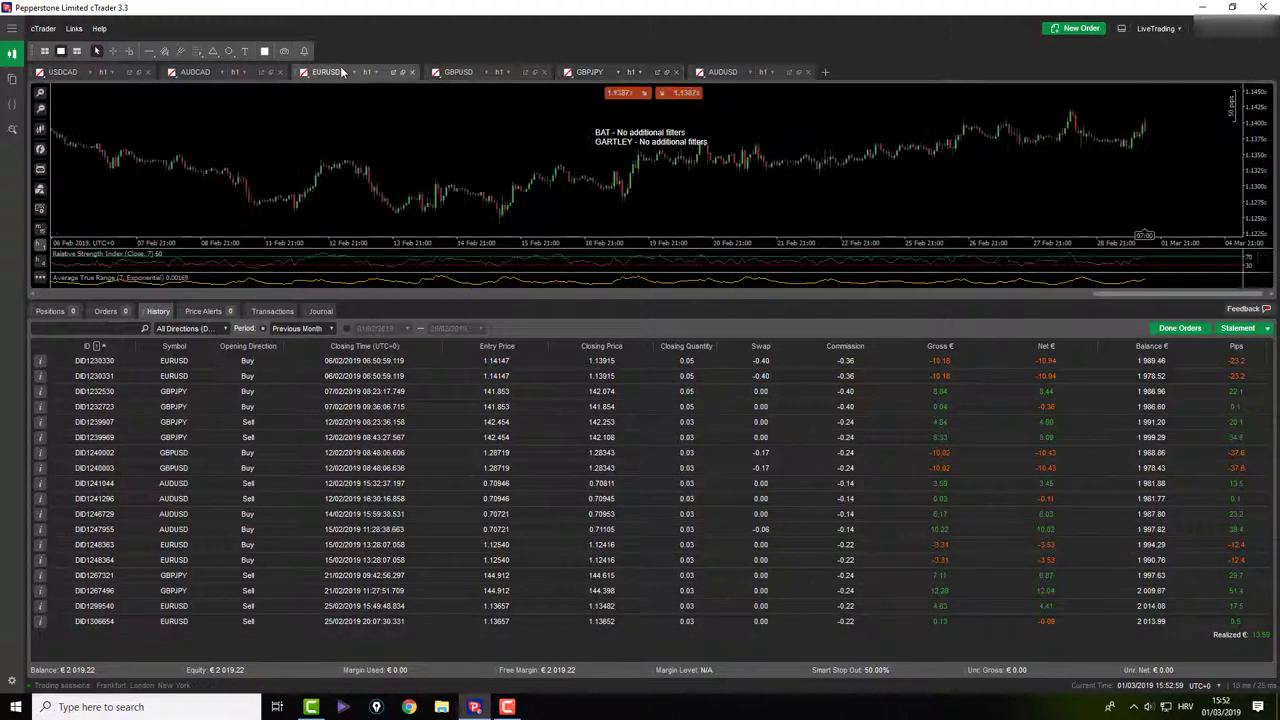
click(1119, 29)
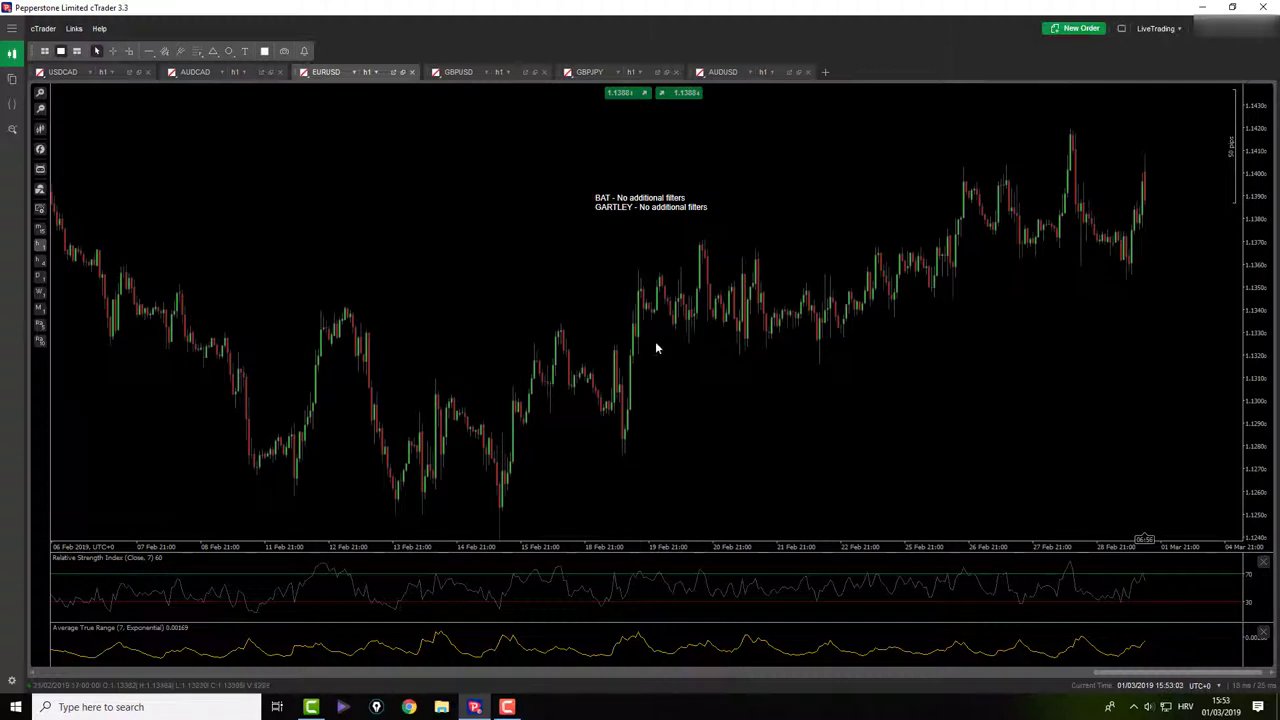
click(235, 67)
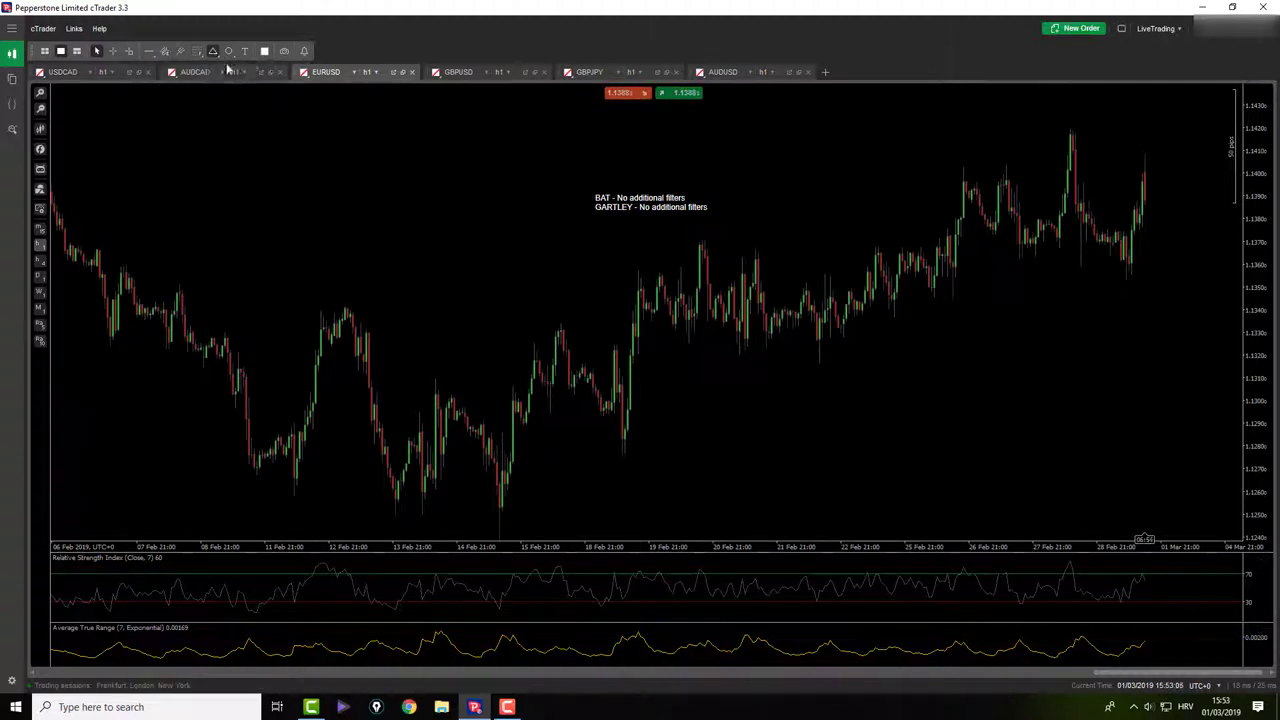
click(698, 238)
click(764, 237)
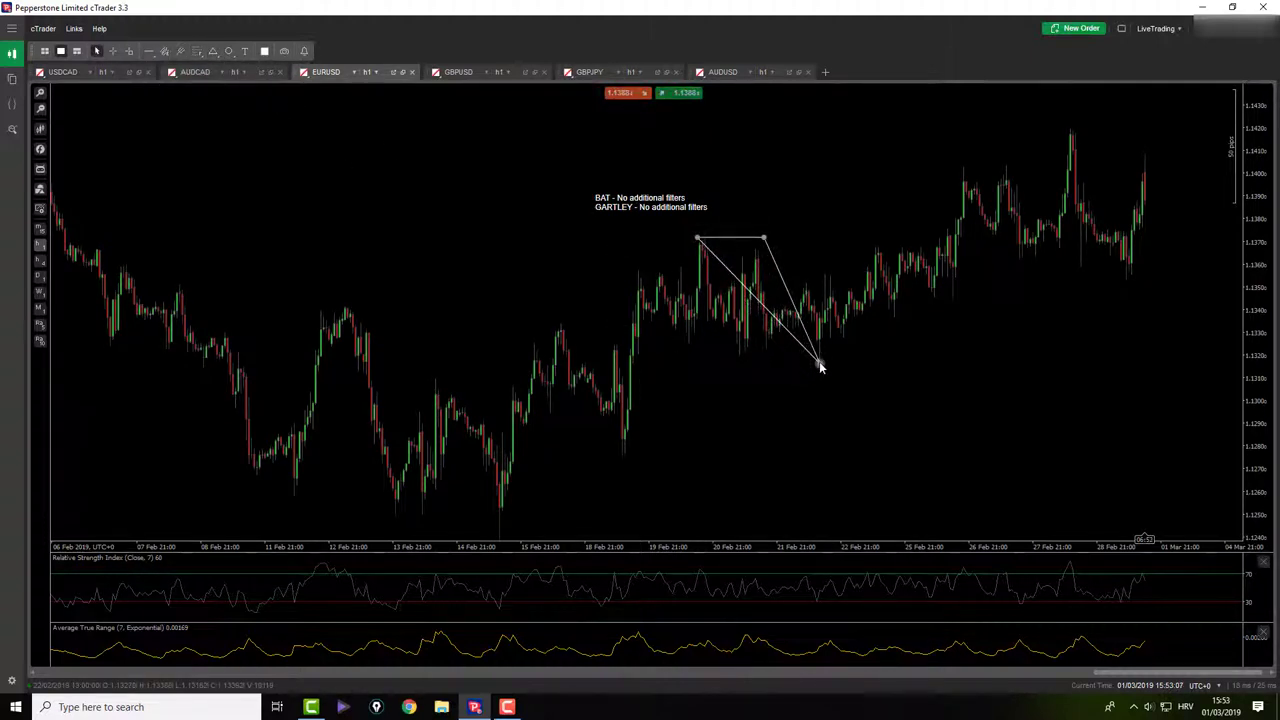
click(819, 363)
drag(758, 238, 824, 277)
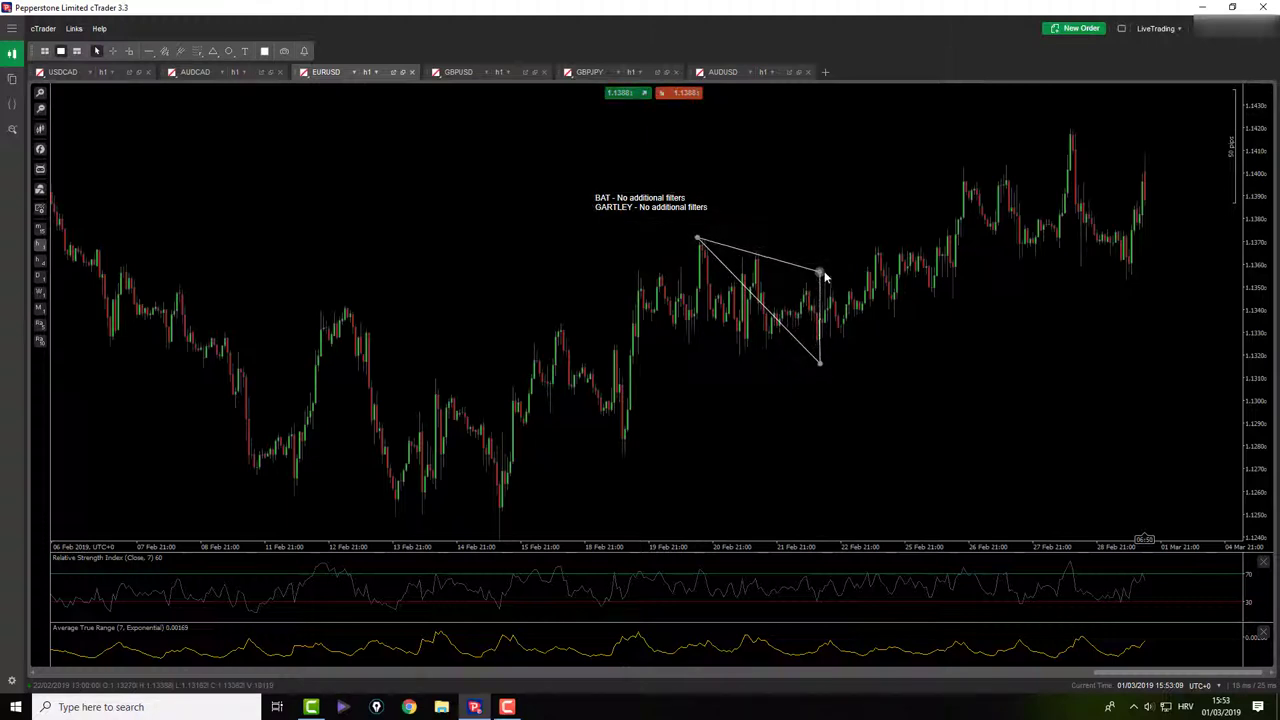
Draw a second EURUSD triangle from the rebound high through the pullback low to the 25 February high
click(235, 67)
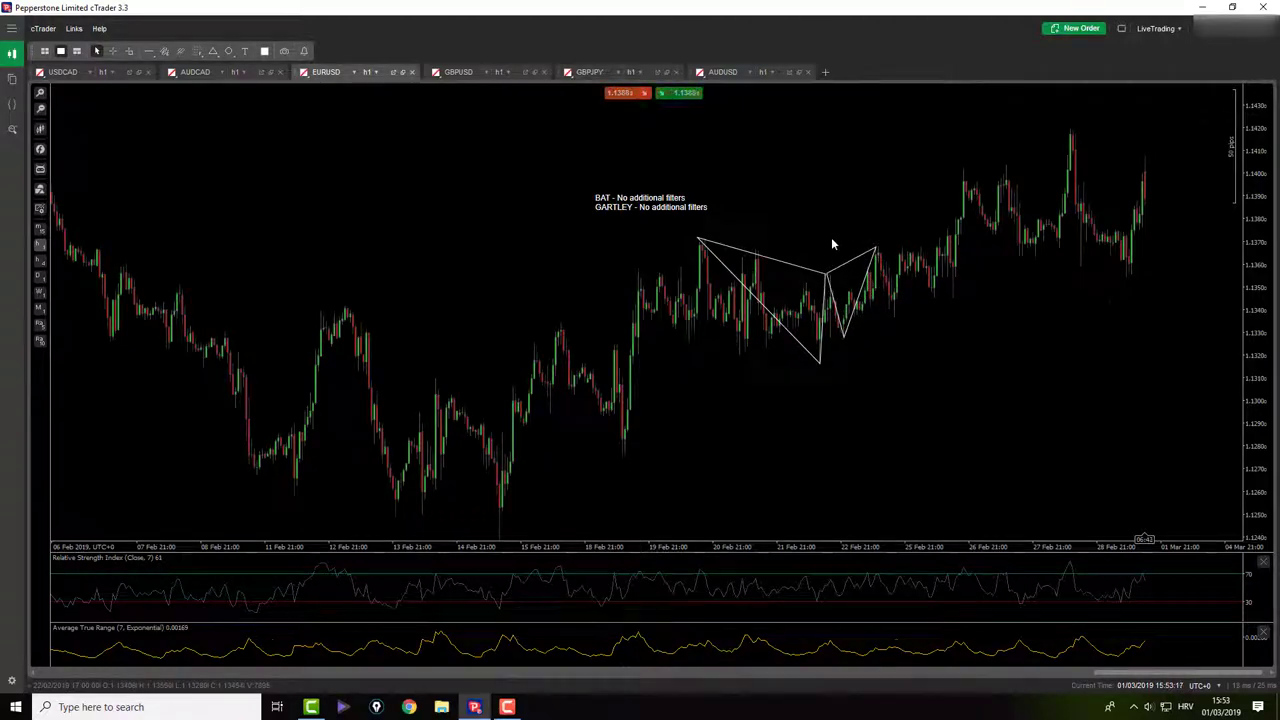
scroll(831, 244, up, 4)
scroll(752, 178, up, 10)
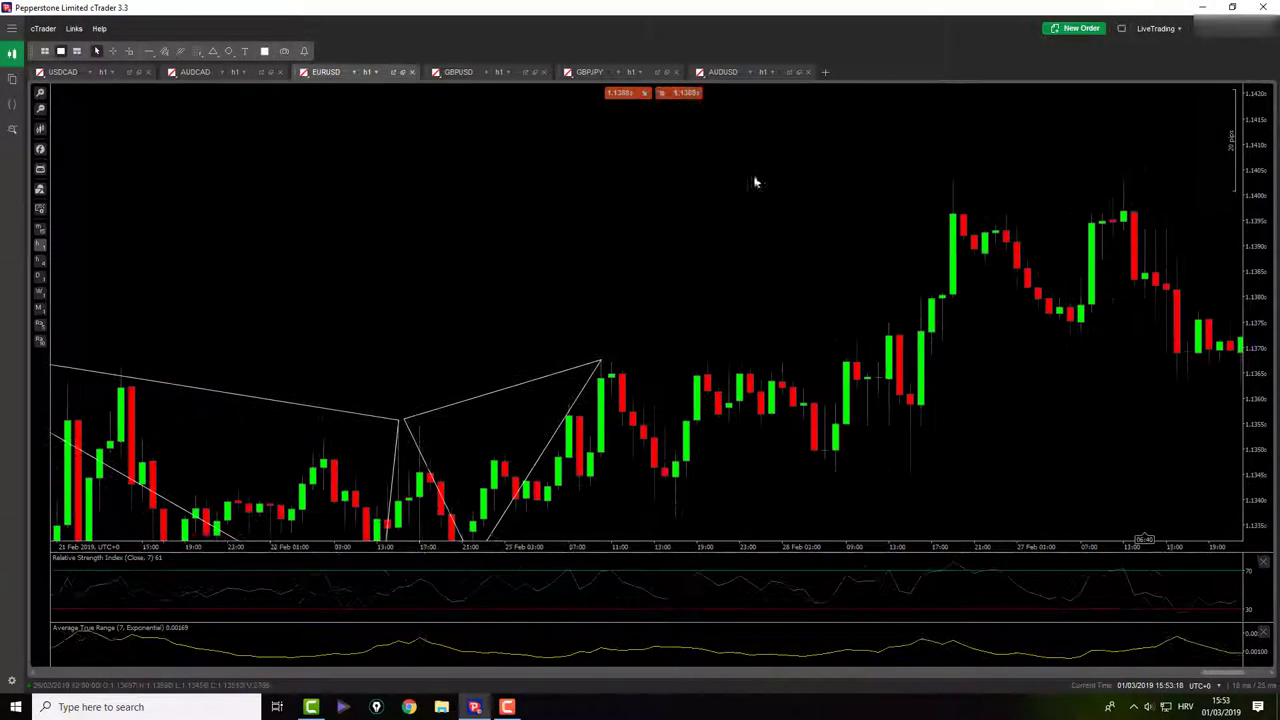
Draw a Fibonacci retracement on EURUSD from the 22 February low to the 25 February high, anchoring its start exactly on the low
click(180, 51)
drag(527, 458, 750, 189)
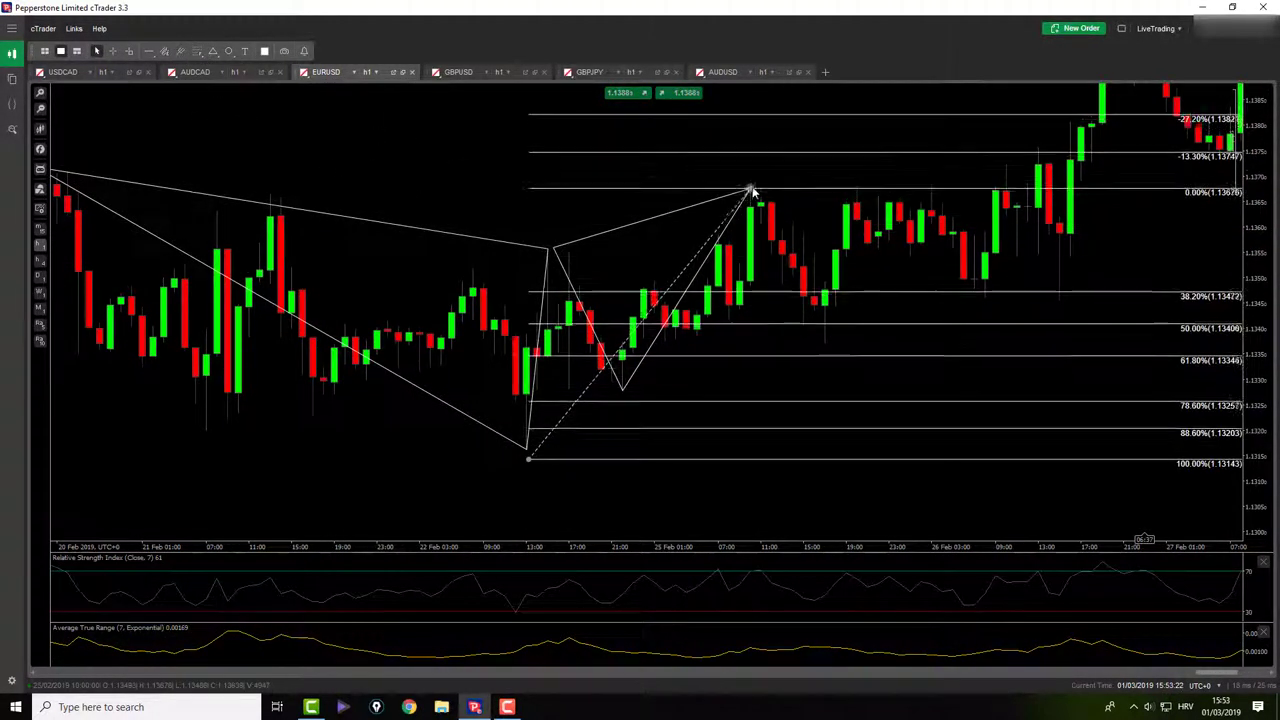
drag(532, 465, 528, 449)
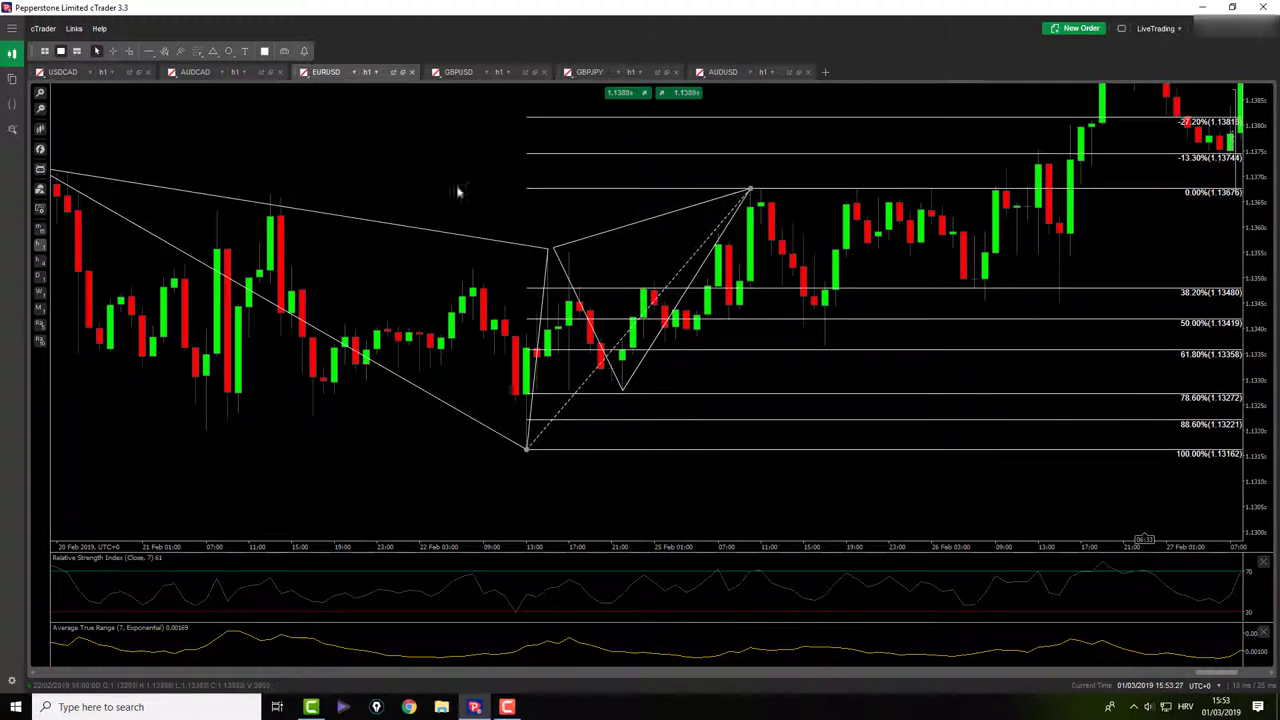
Measure with the crosshair from the EURUSD pullback low up to the 0.00% level, and from the 25 February high down to 38.20%
click(113, 52)
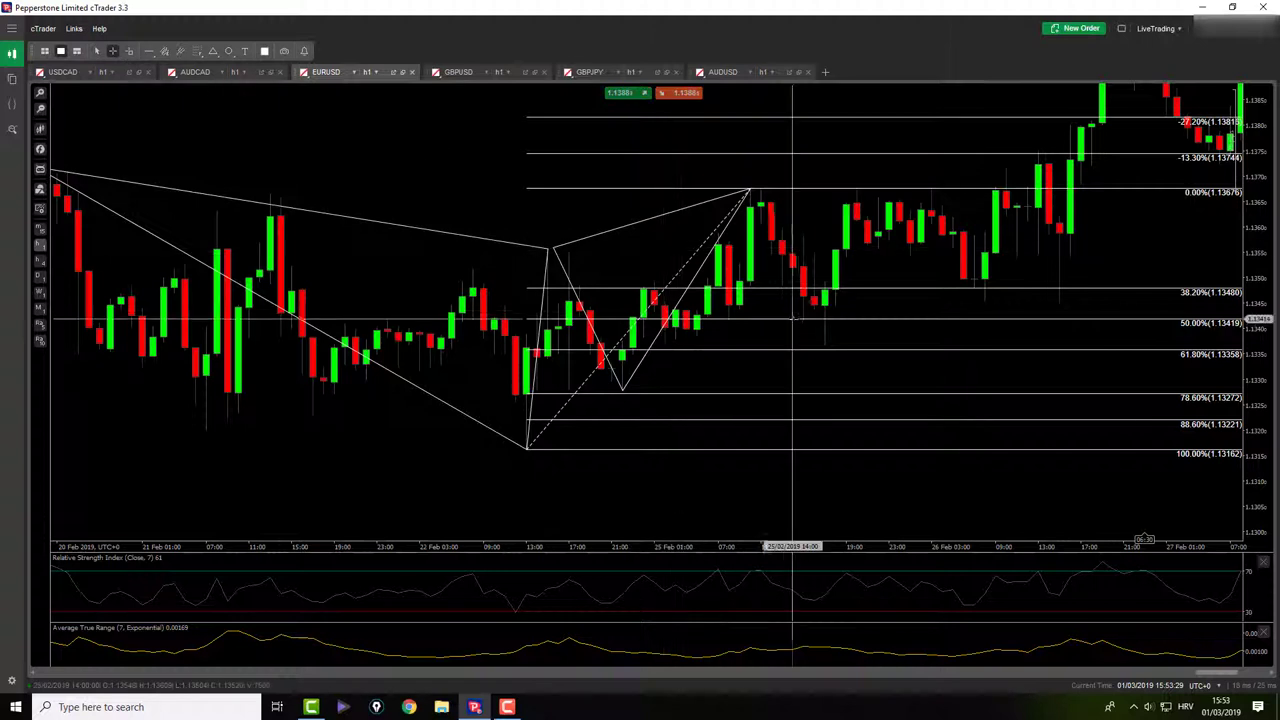
drag(824, 341, 851, 193)
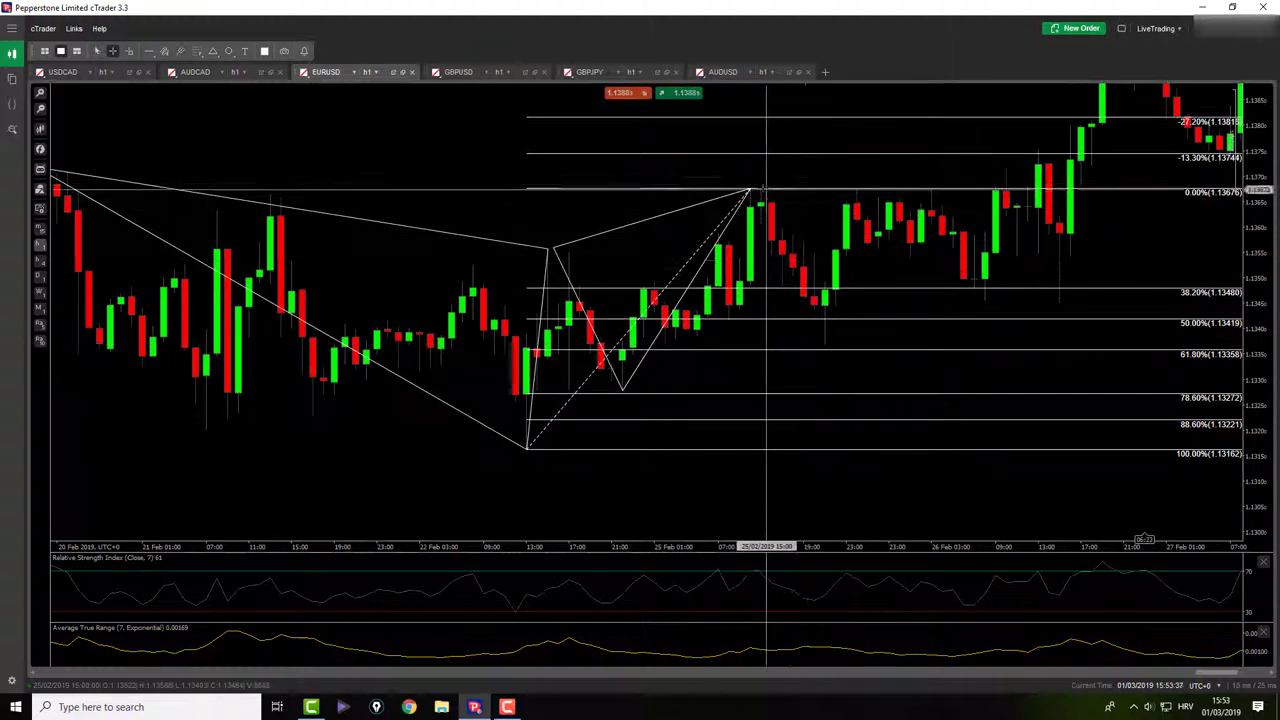
drag(758, 193, 803, 293)
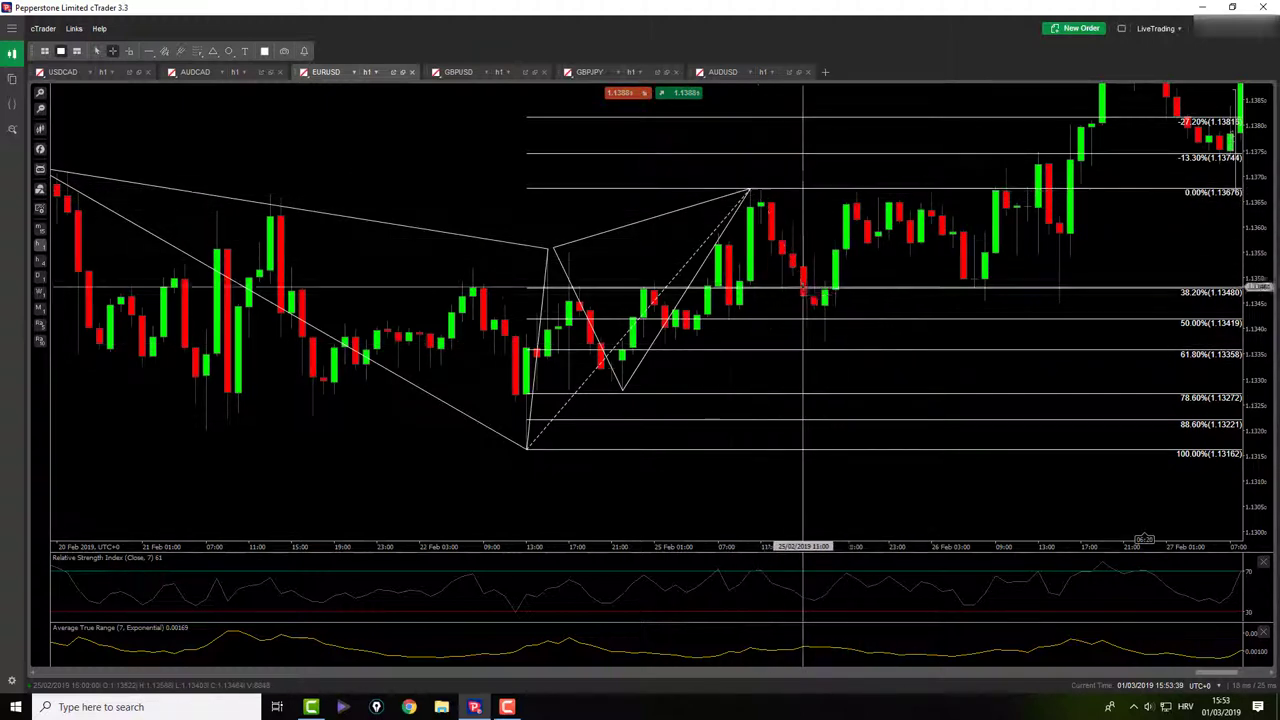
Examine the AUDCAD chart's drawn pattern and its price swings through the end of February, using the crosshair
click(195, 72)
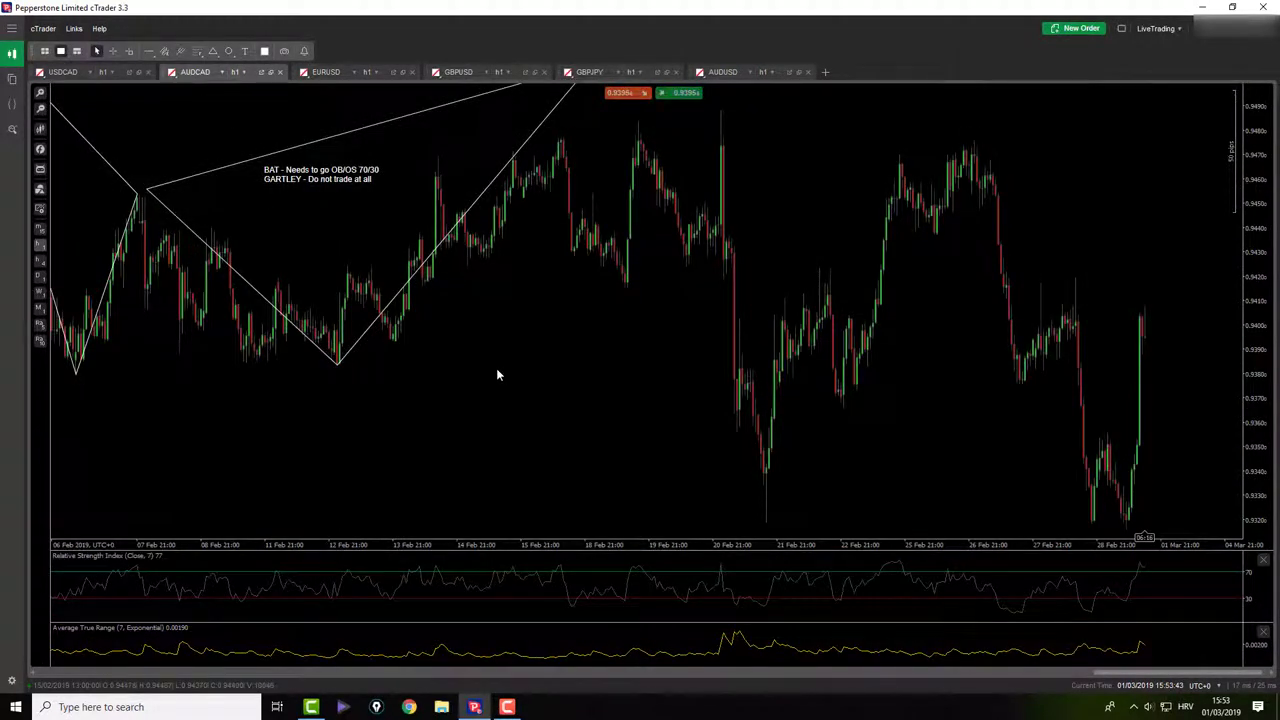
scroll(500, 375, down, 3)
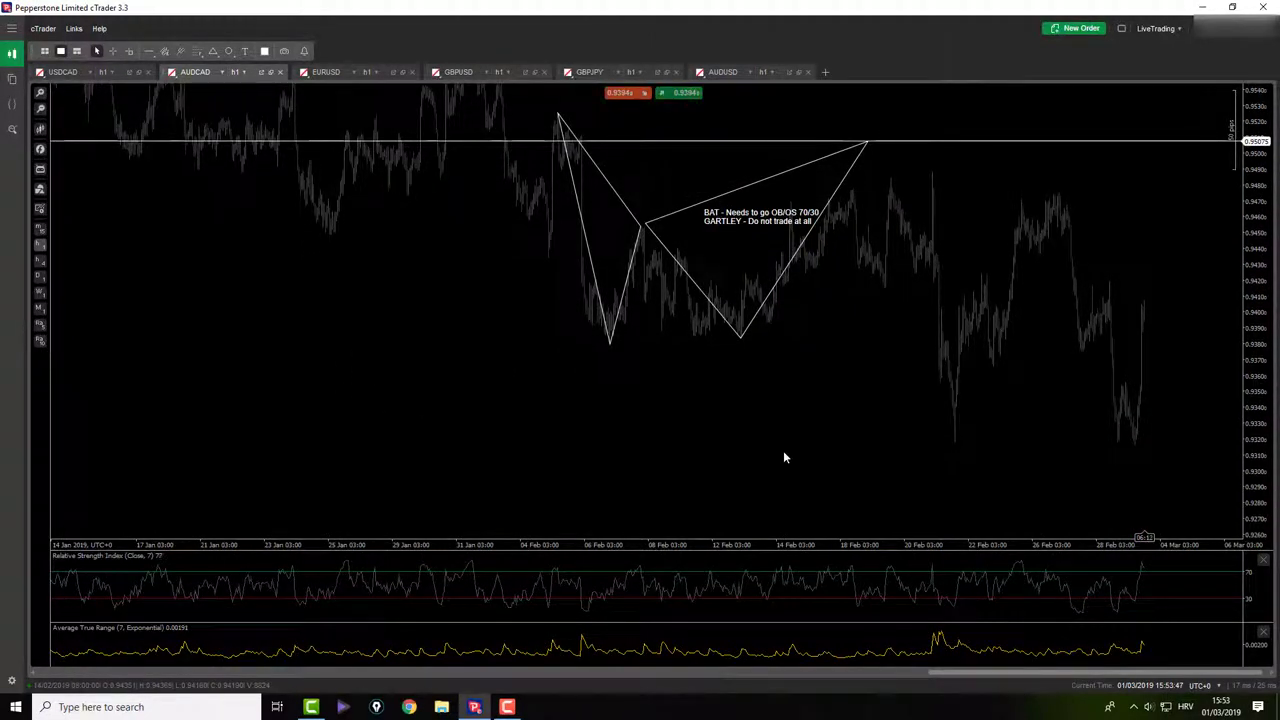
scroll(784, 457, up, 3)
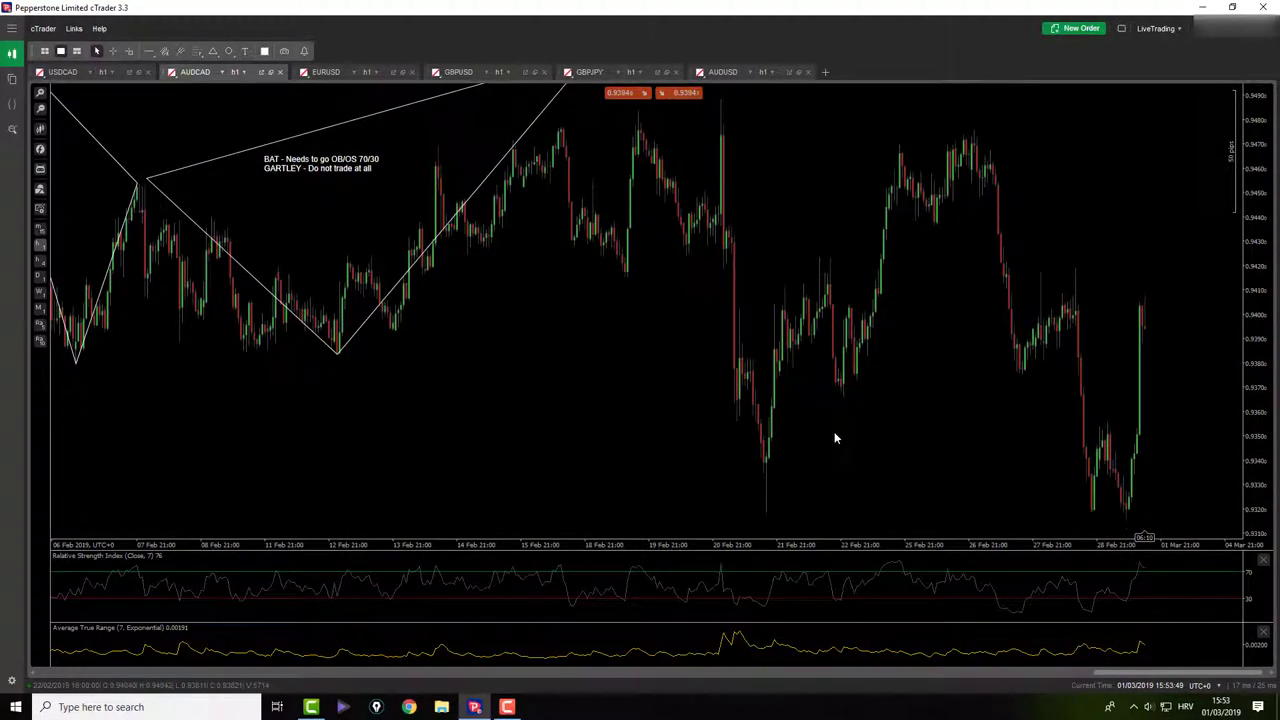
middle_click(984, 484)
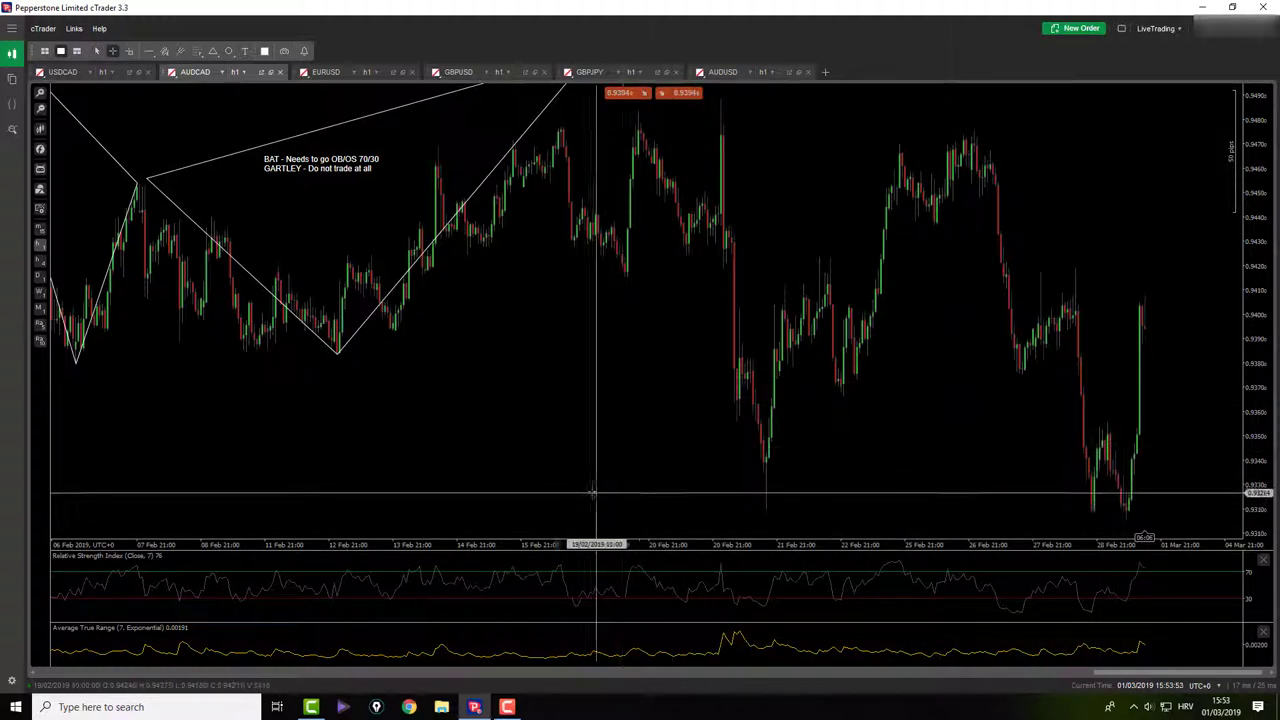
middle_click(494, 463)
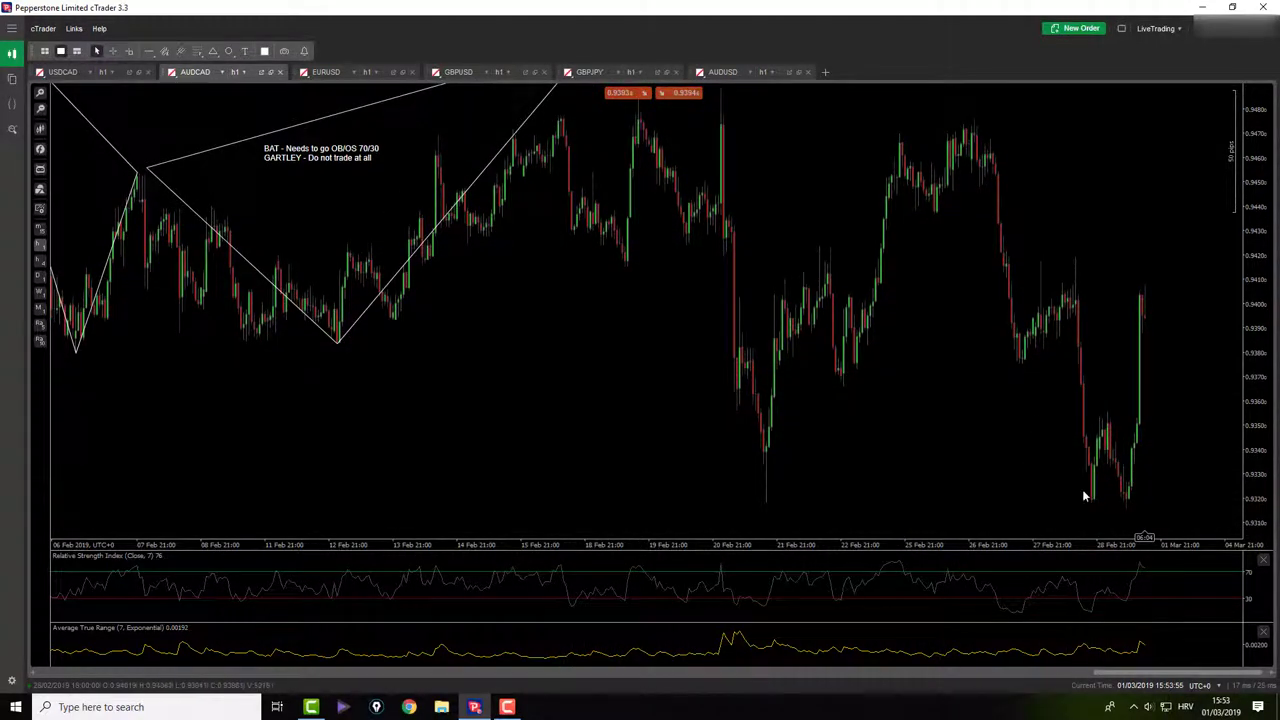
Go back through the EURUSD and GBPUSD charts and bring up the recent GBPJPY price action
click(316, 73)
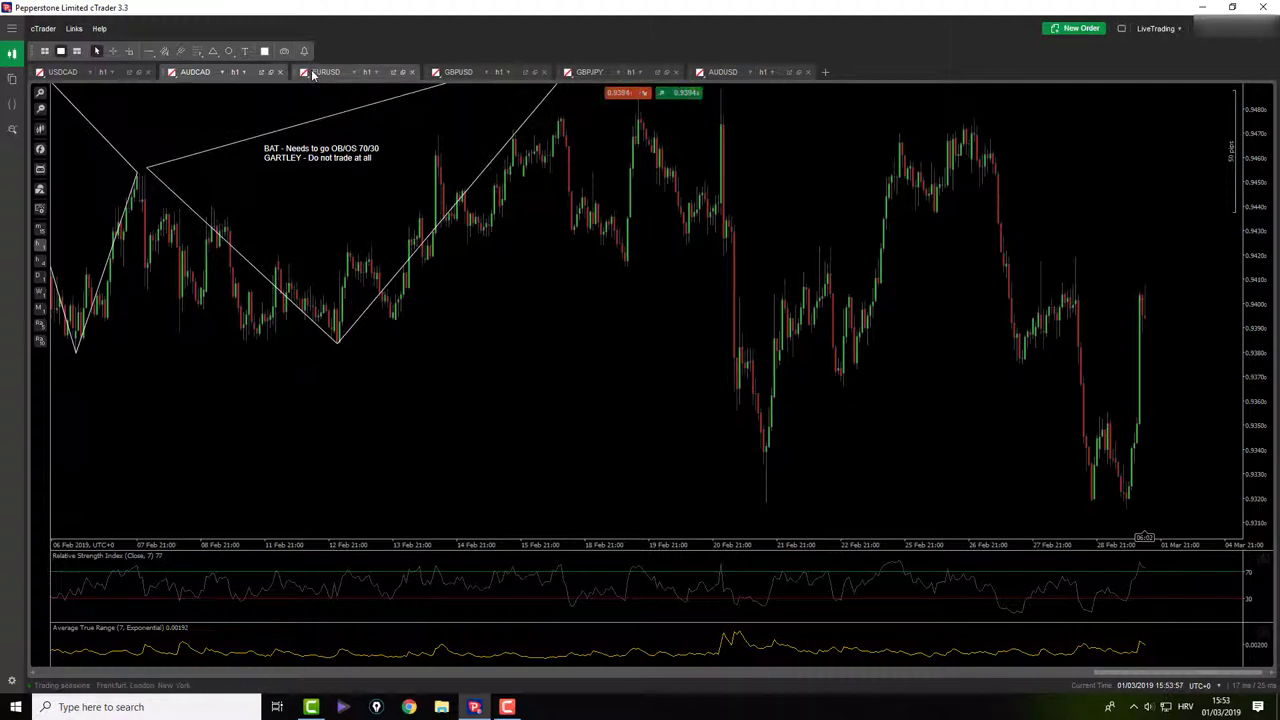
click(458, 72)
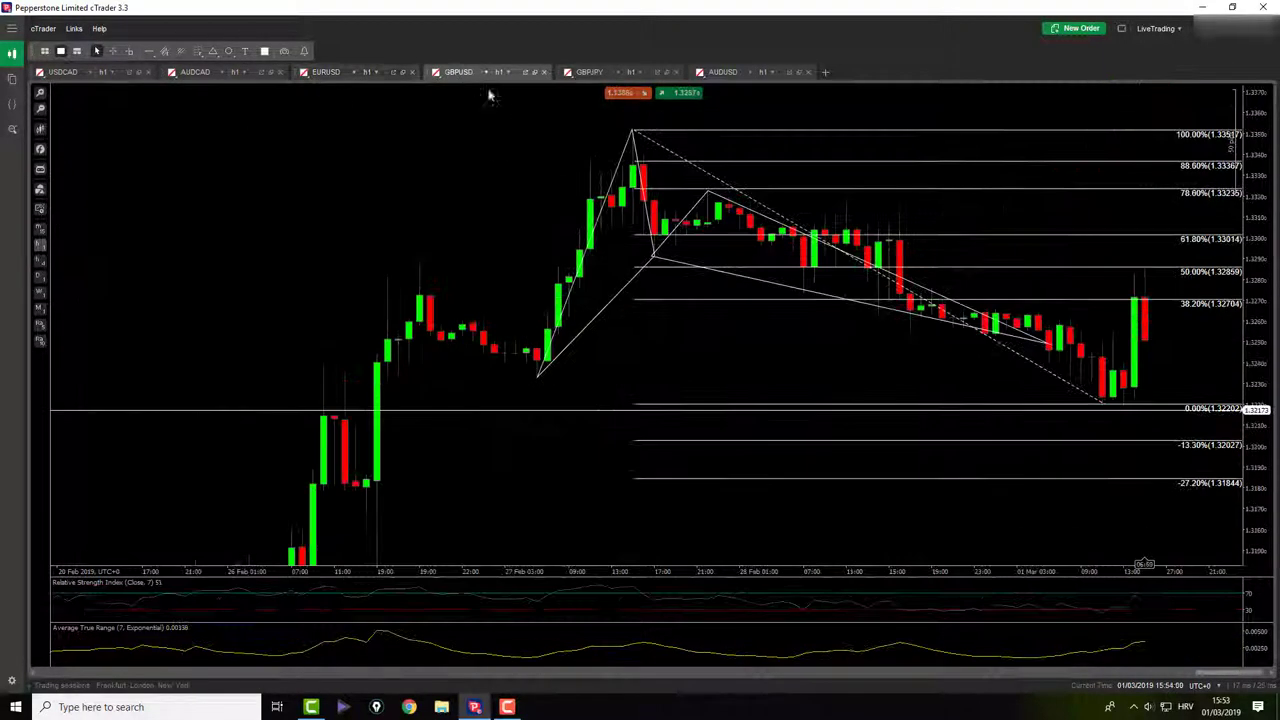
click(587, 74)
scroll(769, 356, down, 2)
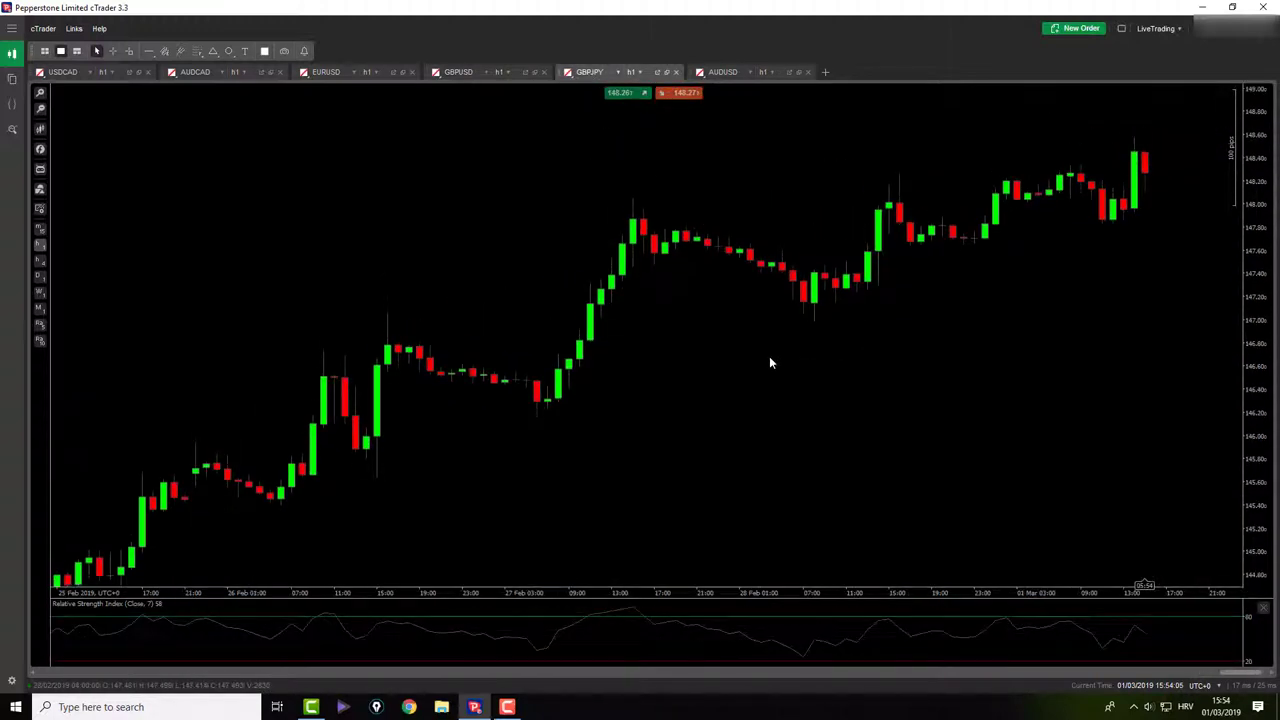